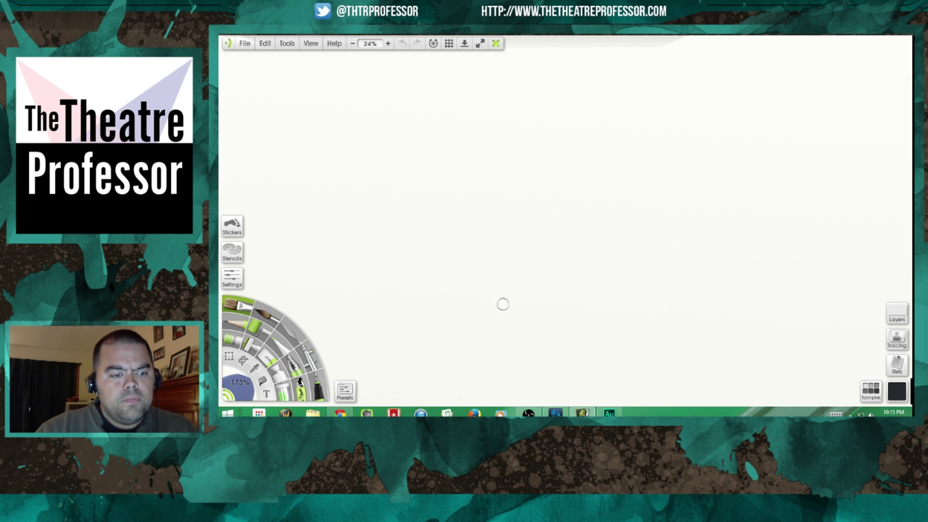
Collapse the tool picker and switch the window out of full-screen mode and back into it.
click(228, 400)
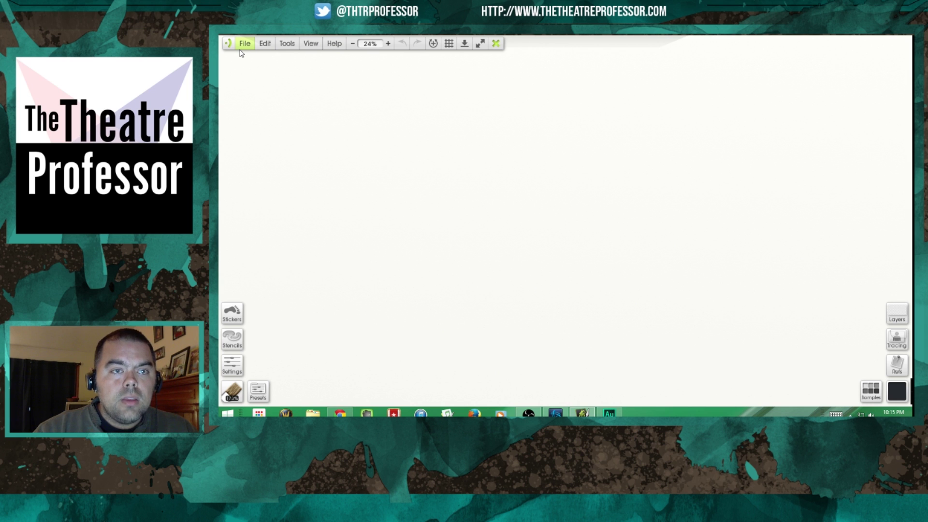
click(480, 44)
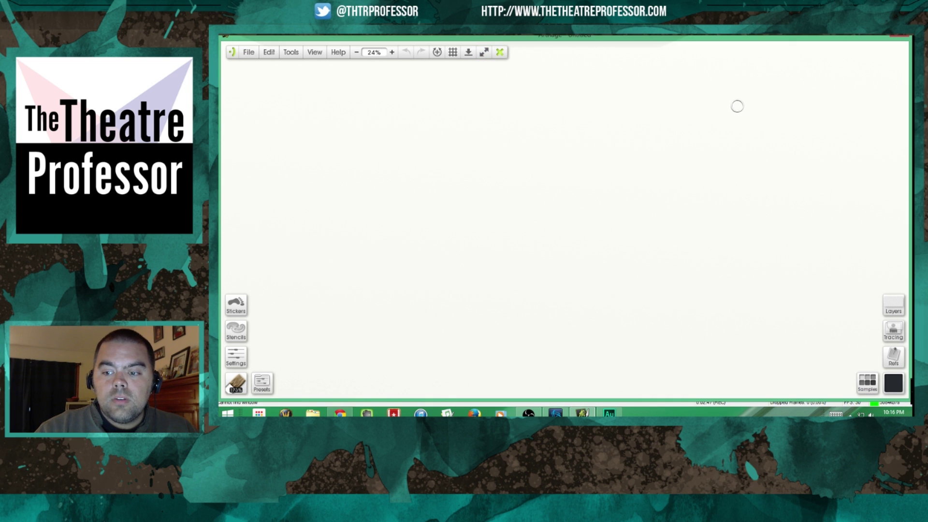
mouse_move(718, 38)
mouse_down()
mouse_move(720, 49)
mouse_move(716, 42)
mouse_up()
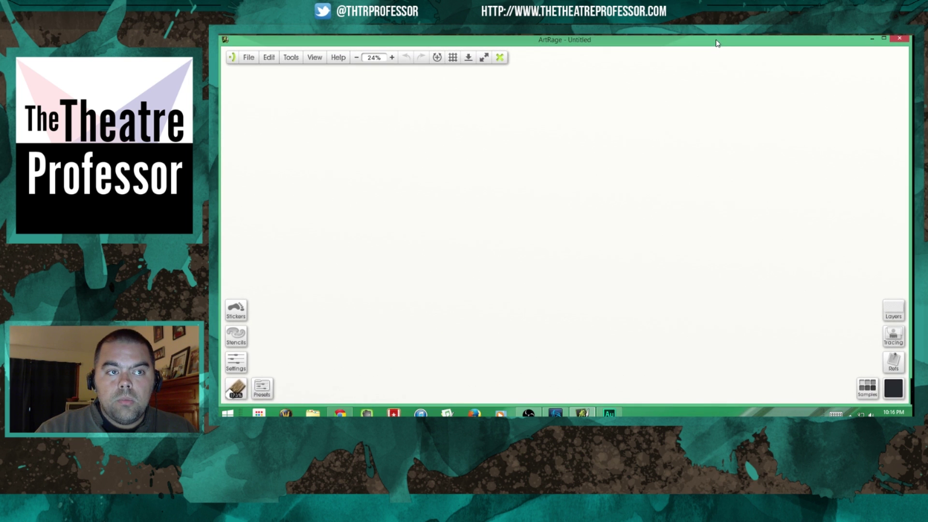
click(484, 57)
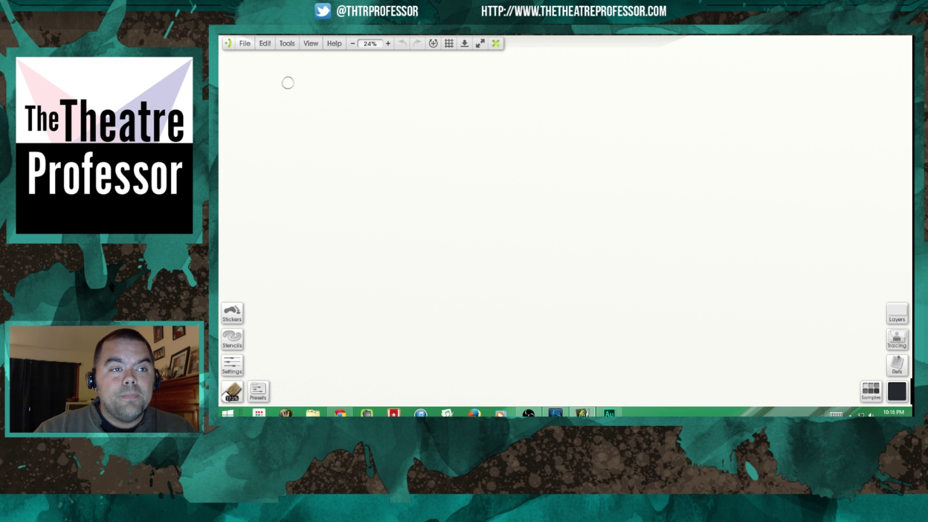
Collapse the menu bar and expand it again, twice.
click(229, 43)
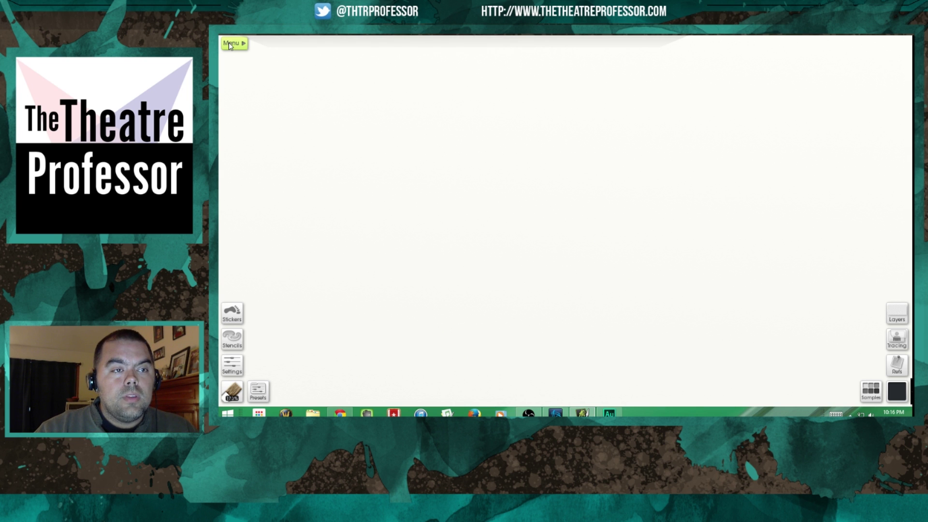
click(230, 45)
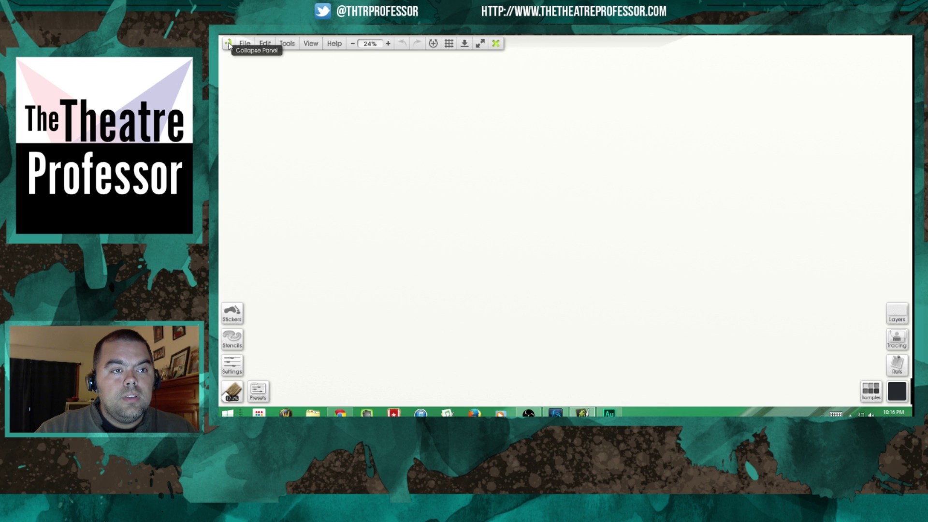
click(228, 43)
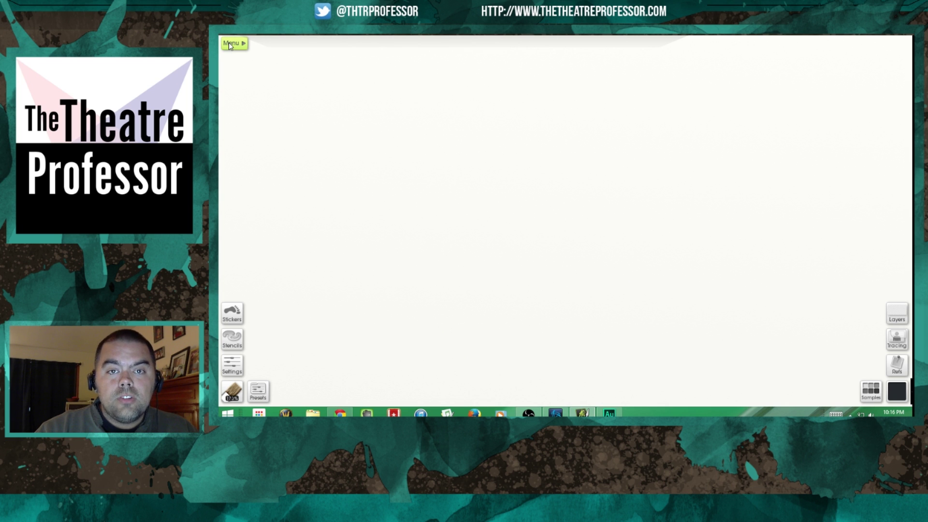
click(229, 44)
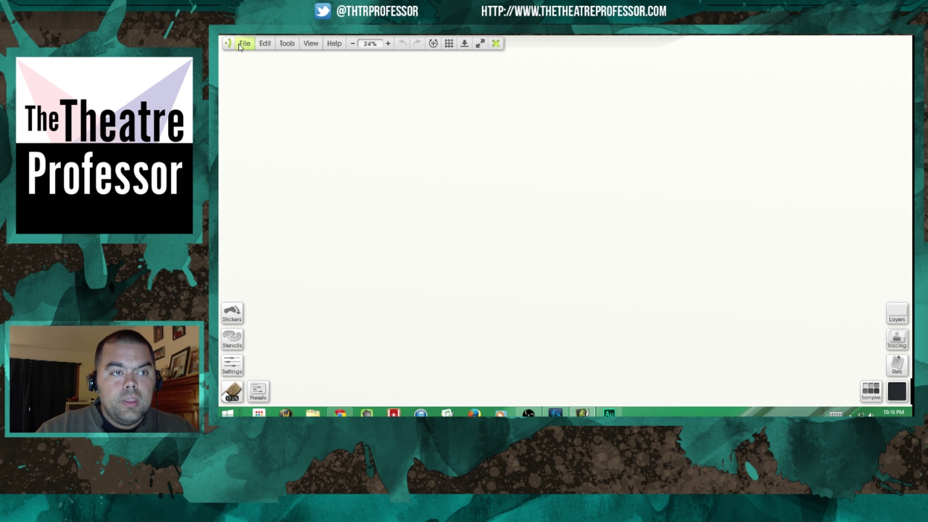
Examine the available file, edit, tool, view and help commands and the canvas zoom setting.
click(245, 44)
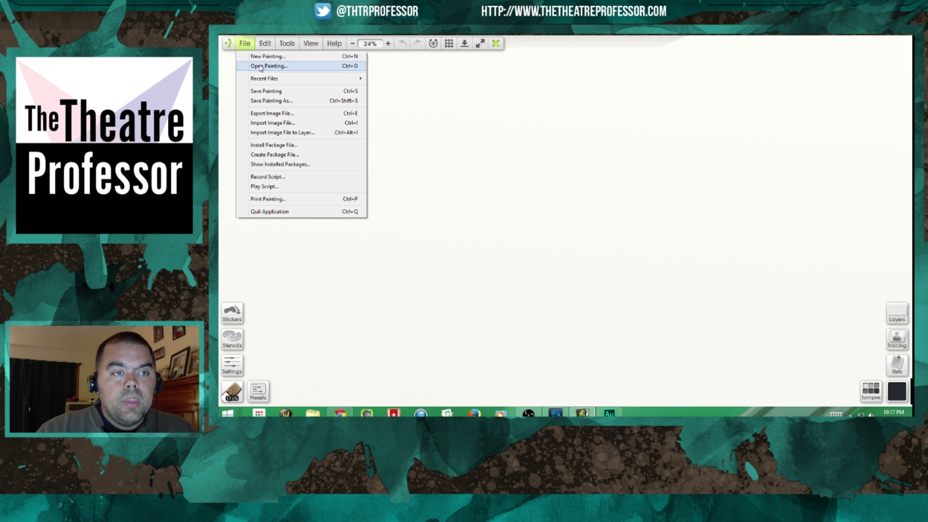
click(265, 44)
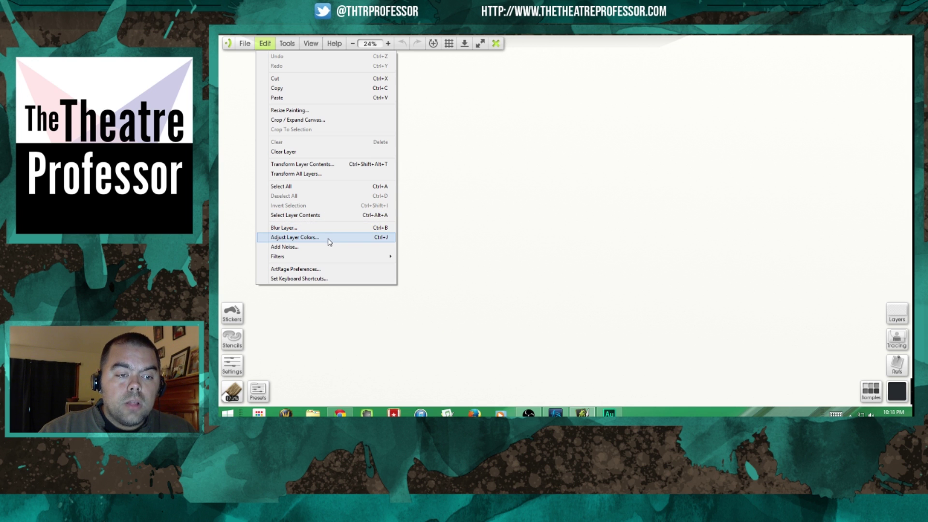
mouse_move(328, 256)
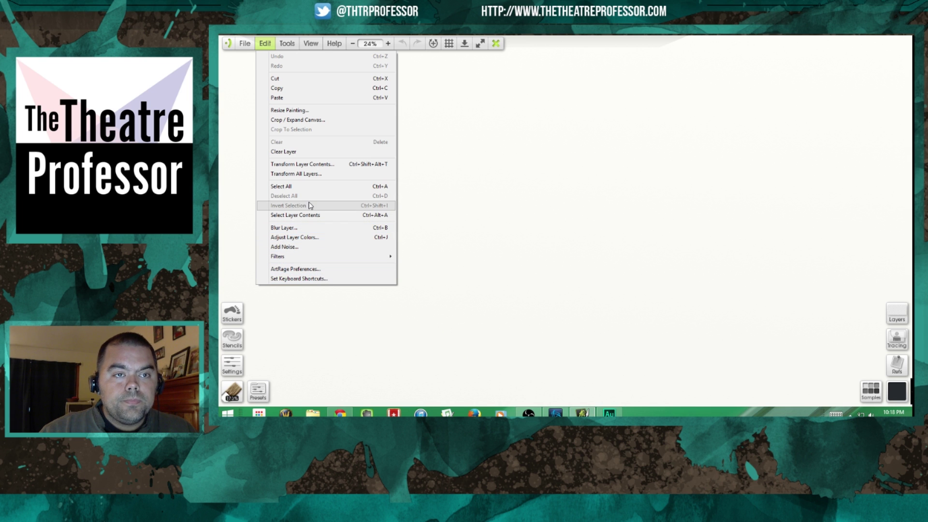
mouse_move(286, 45)
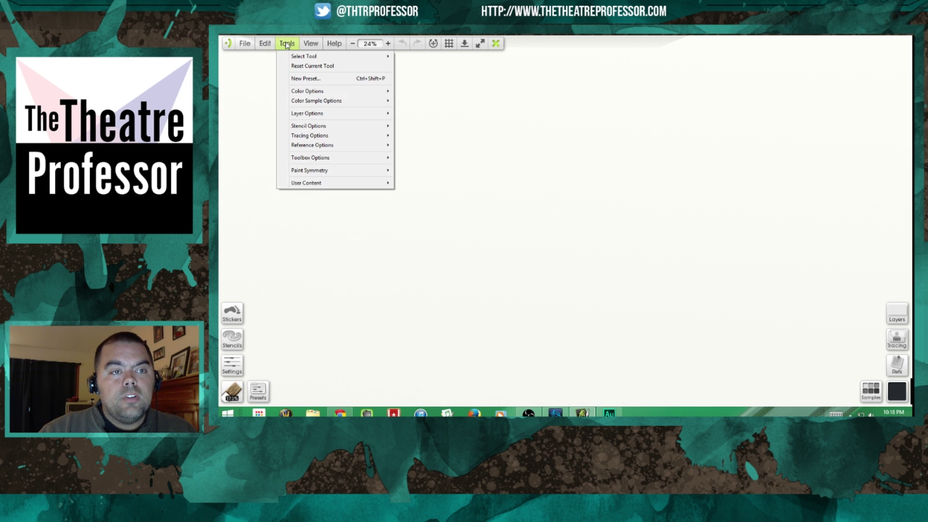
mouse_move(294, 60)
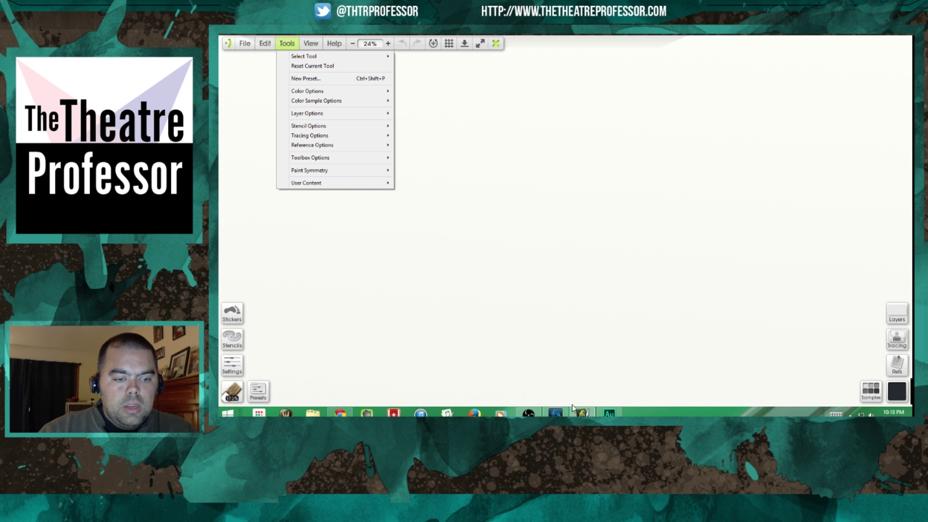
click(232, 391)
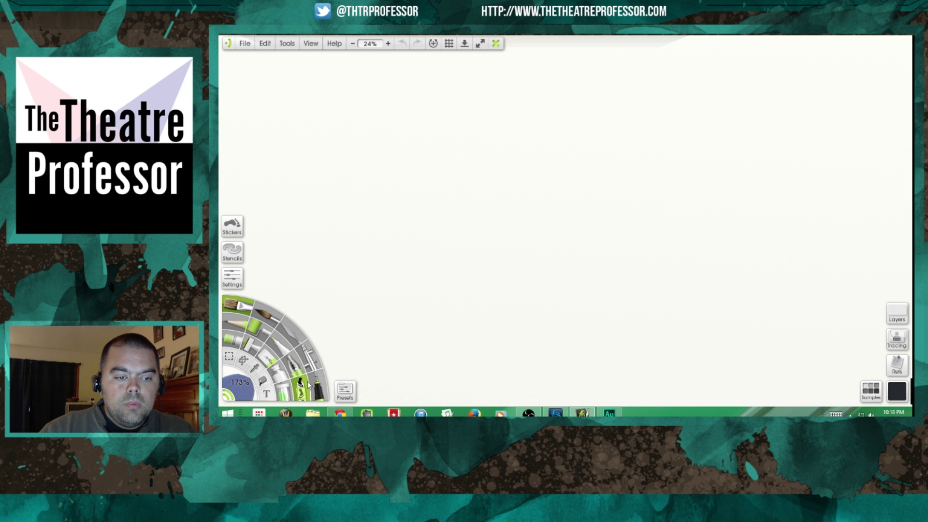
click(231, 397)
click(289, 45)
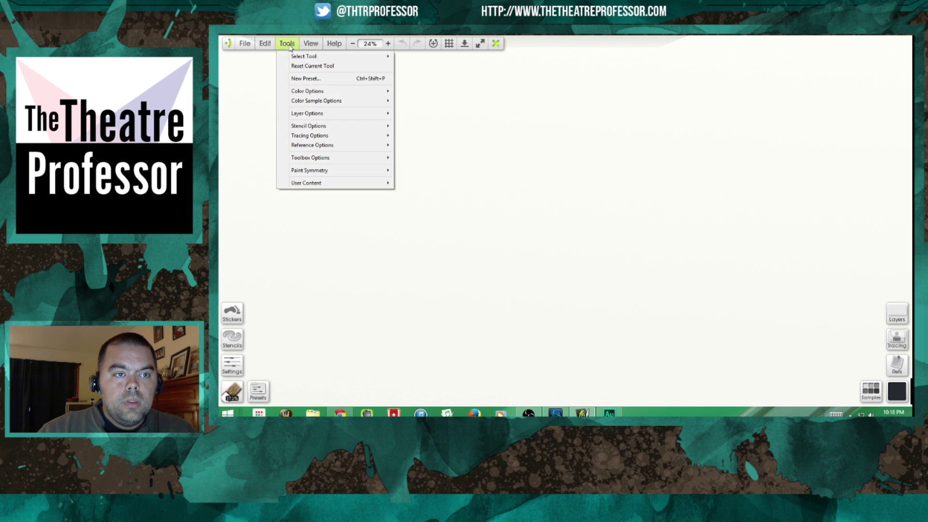
mouse_move(307, 92)
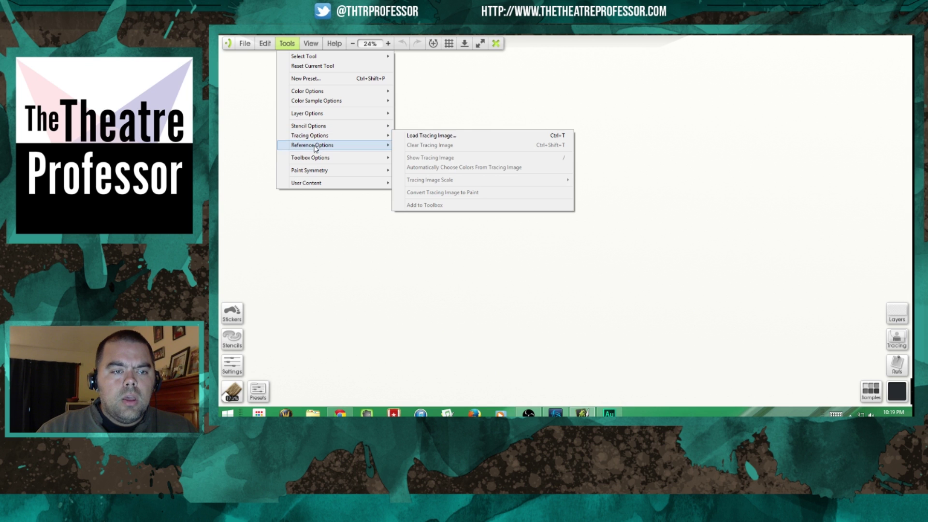
mouse_move(313, 172)
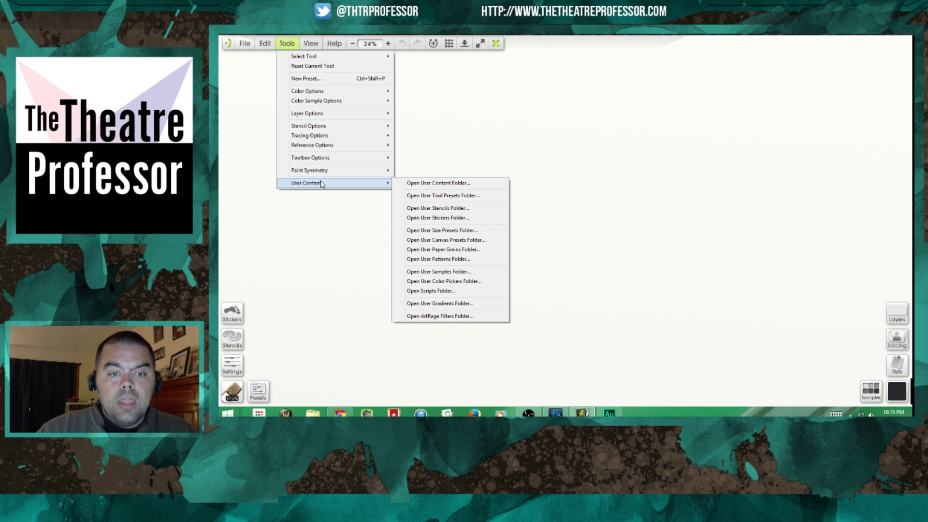
click(312, 46)
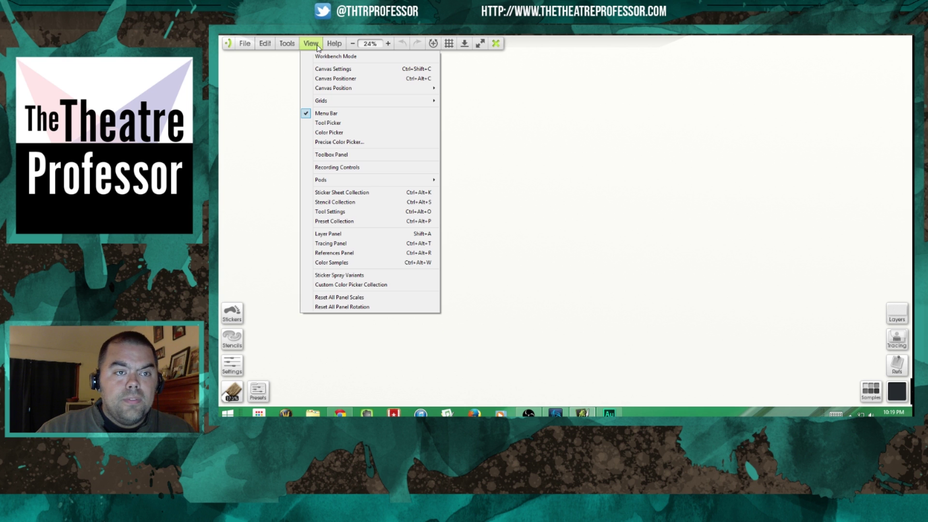
click(334, 44)
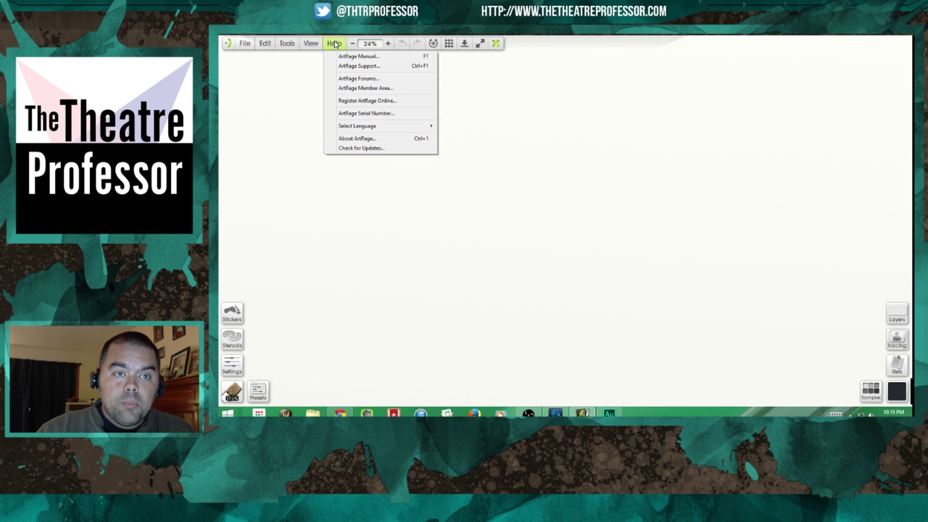
click(367, 44)
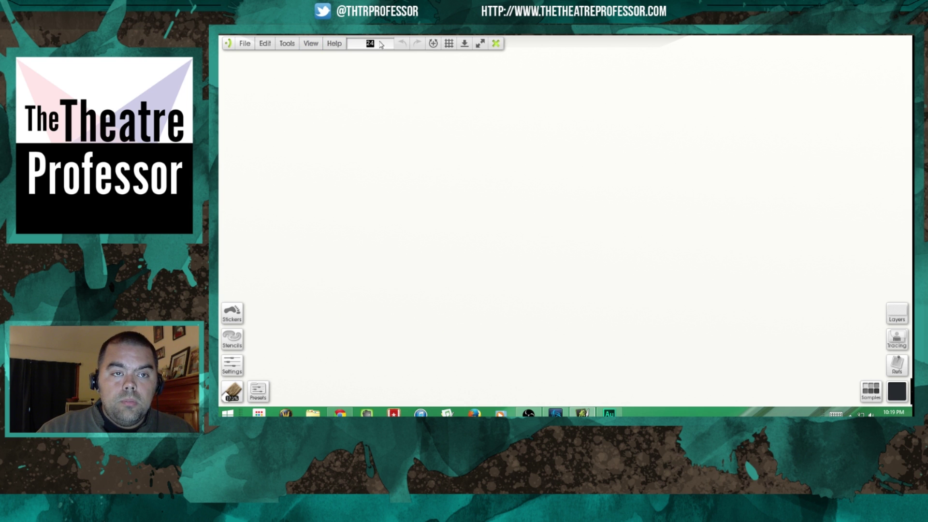
key(Return)
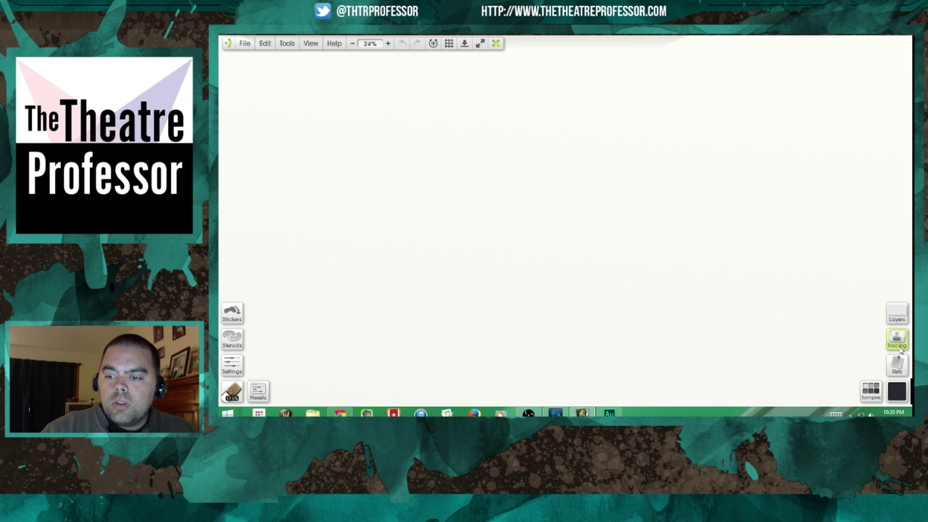
Expand the tool picker so that the painting tools and the tool size are accessible.
click(227, 396)
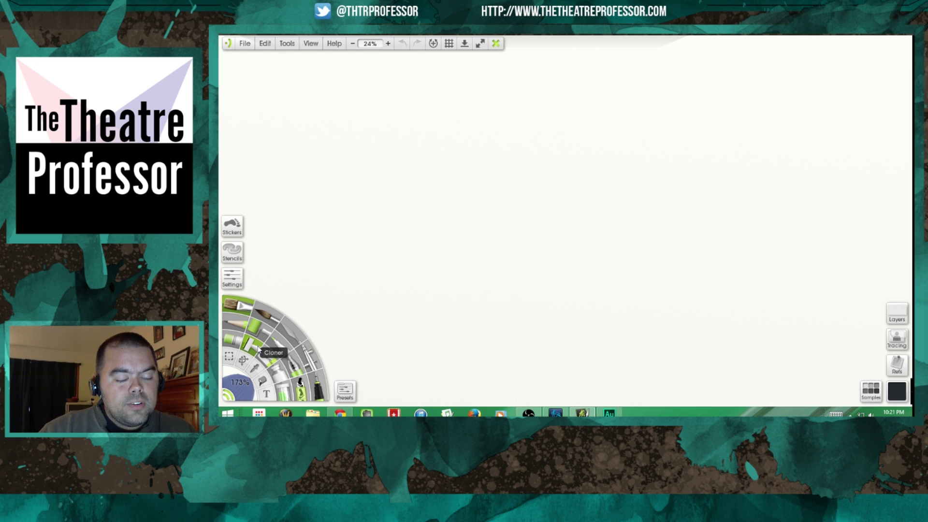
click(264, 361)
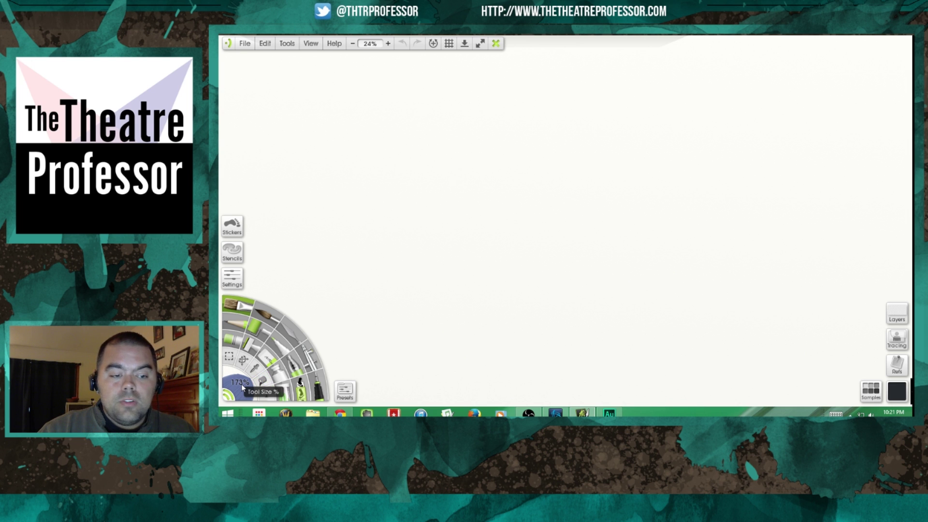
click(228, 397)
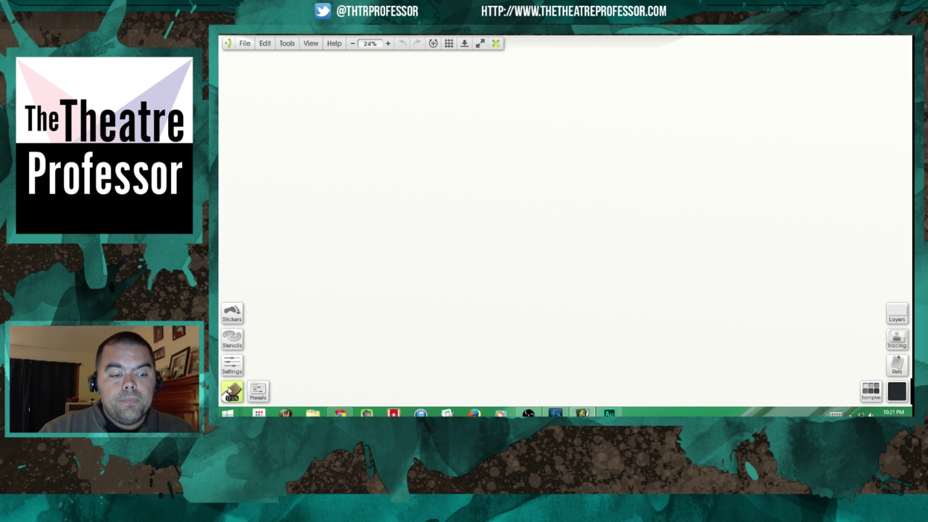
click(230, 396)
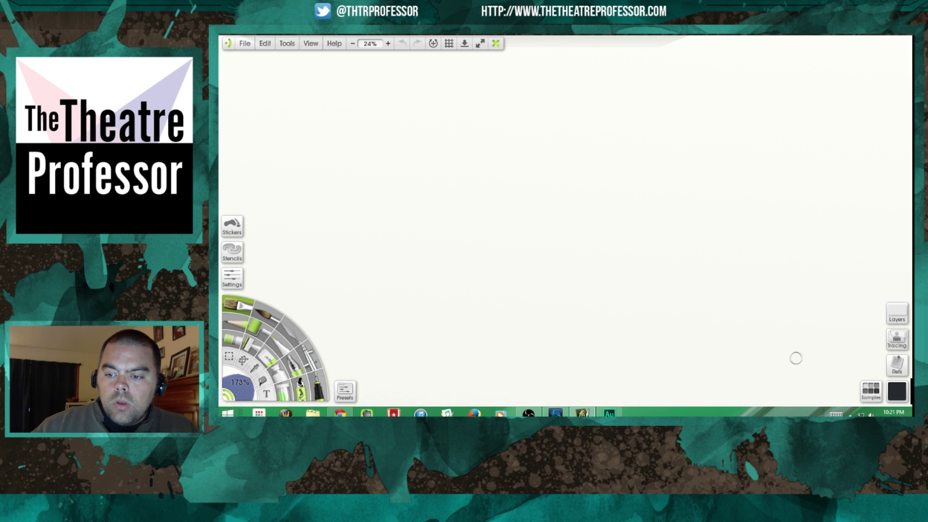
Choose a bright blue in the expanded color picker and paint a dot and broad zigzag oil brush strokes near the canvas's centre.
click(900, 395)
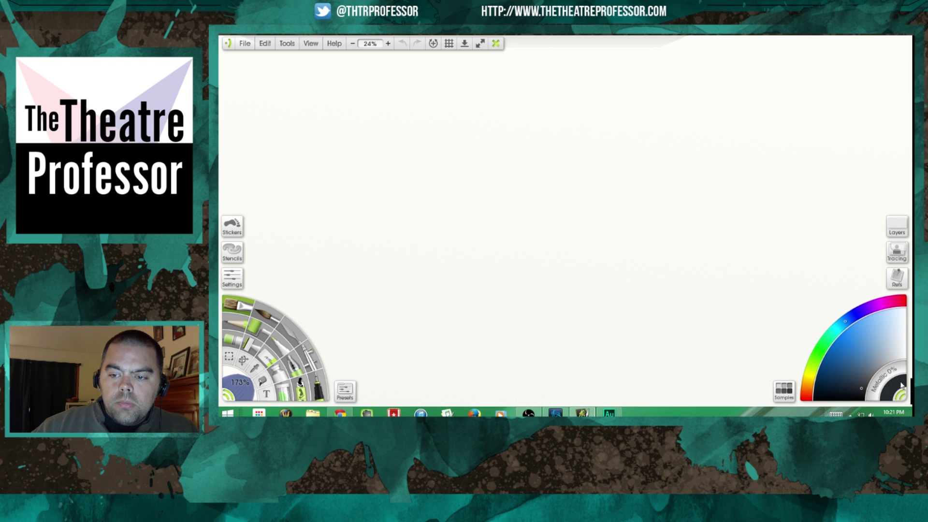
click(840, 339)
click(708, 242)
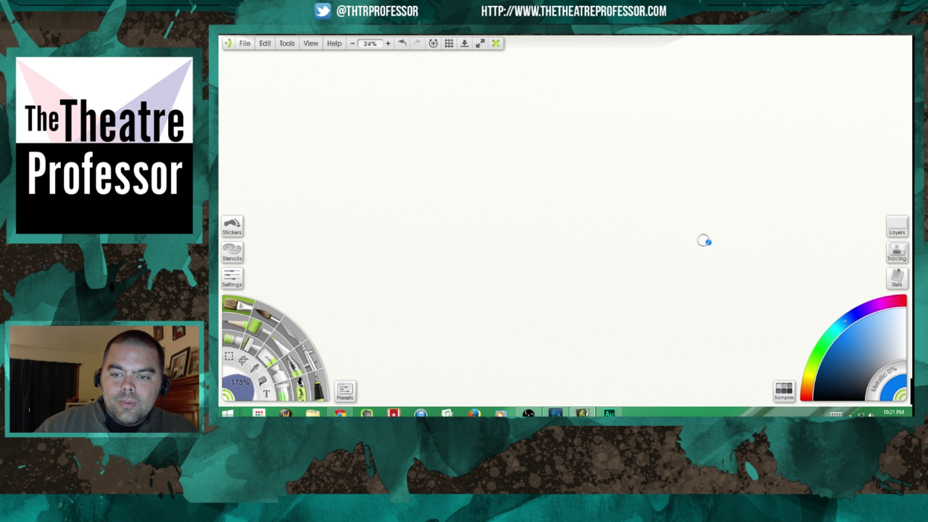
mouse_move(661, 145)
mouse_down()
mouse_move(611, 197)
mouse_move(585, 263)
mouse_move(640, 176)
mouse_move(674, 150)
mouse_move(627, 208)
mouse_move(604, 306)
mouse_move(614, 207)
mouse_up()
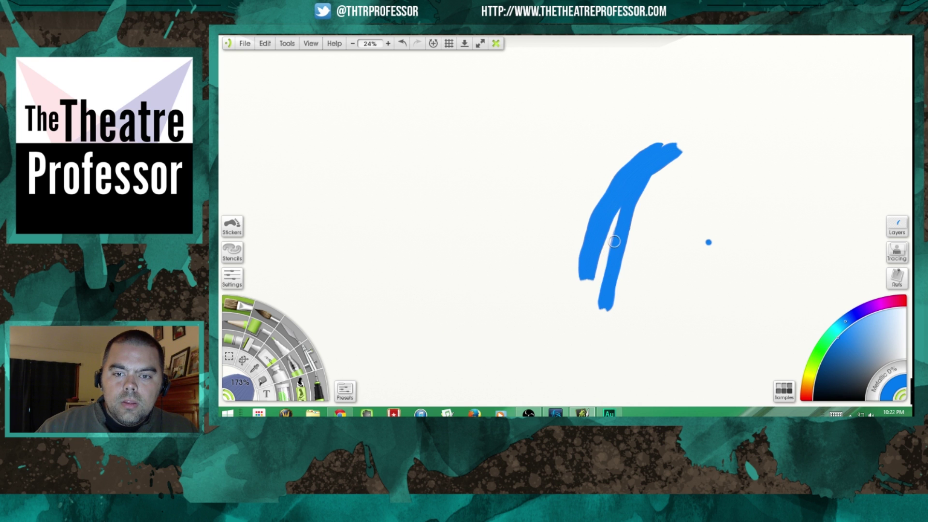
mouse_move(620, 135)
mouse_down()
mouse_move(604, 160)
mouse_move(559, 251)
mouse_move(606, 113)
mouse_move(526, 220)
mouse_move(552, 112)
mouse_move(493, 201)
mouse_up()
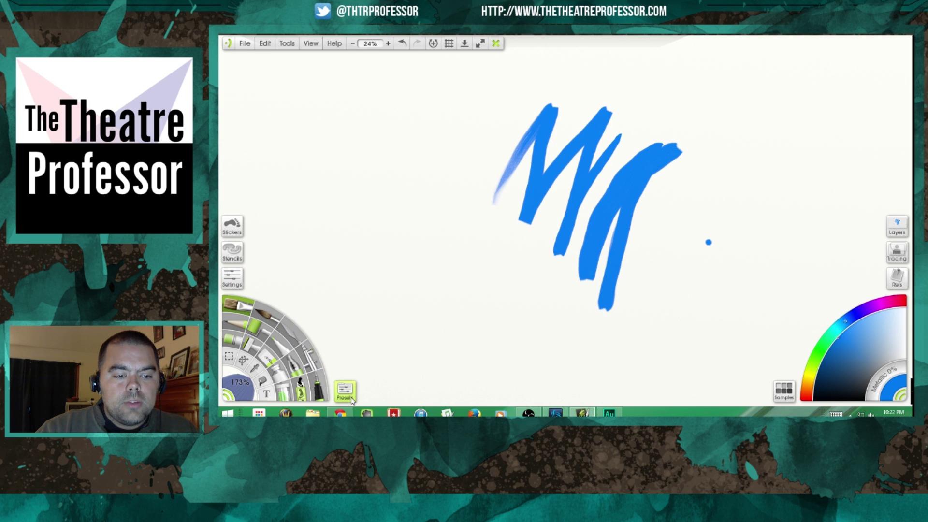
Show the oil brush settings and presets and place them side by side above the tool picker.
click(232, 283)
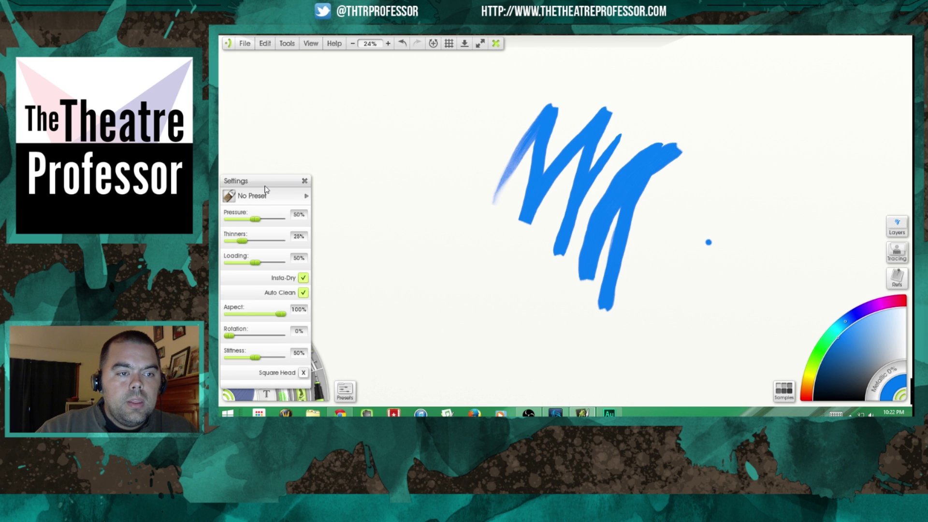
drag(265, 185, 263, 64)
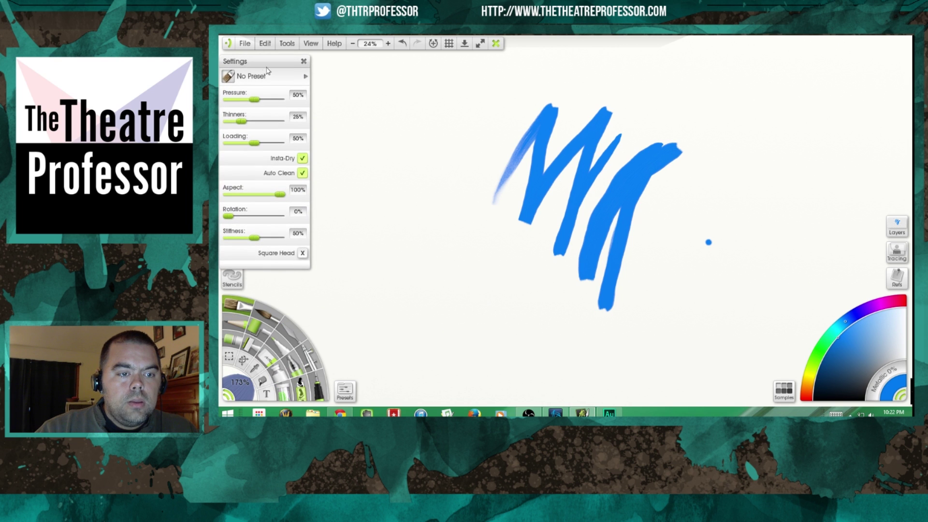
click(345, 389)
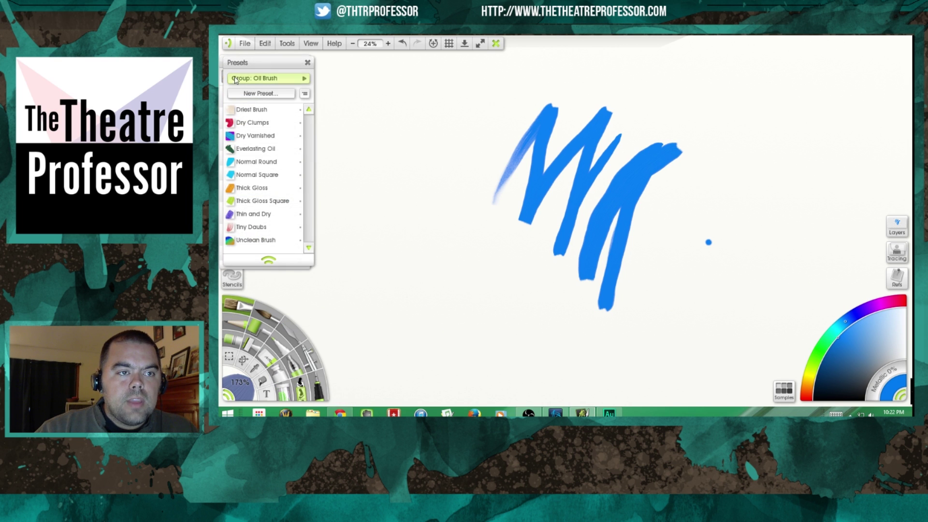
drag(242, 66, 336, 64)
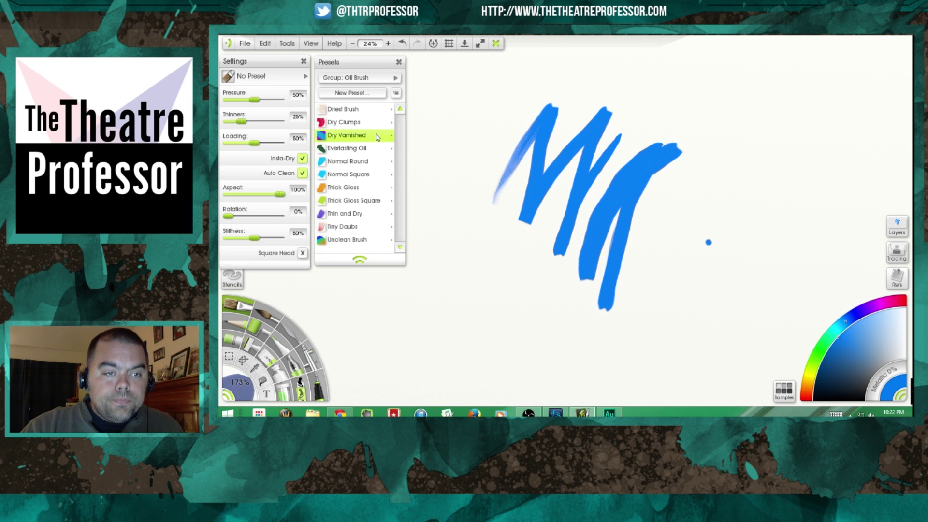
Apply the Normal Round preset to the oil brush and turn off Auto Clean.
click(359, 167)
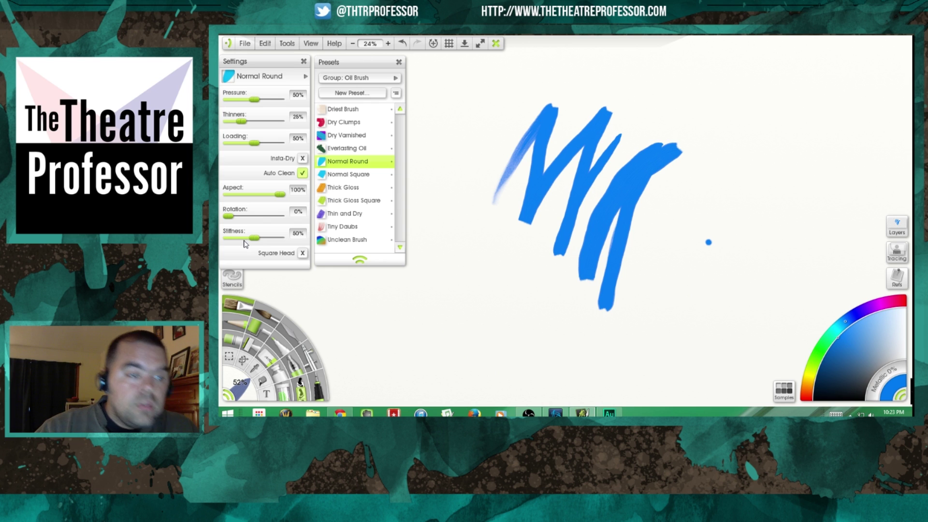
click(302, 173)
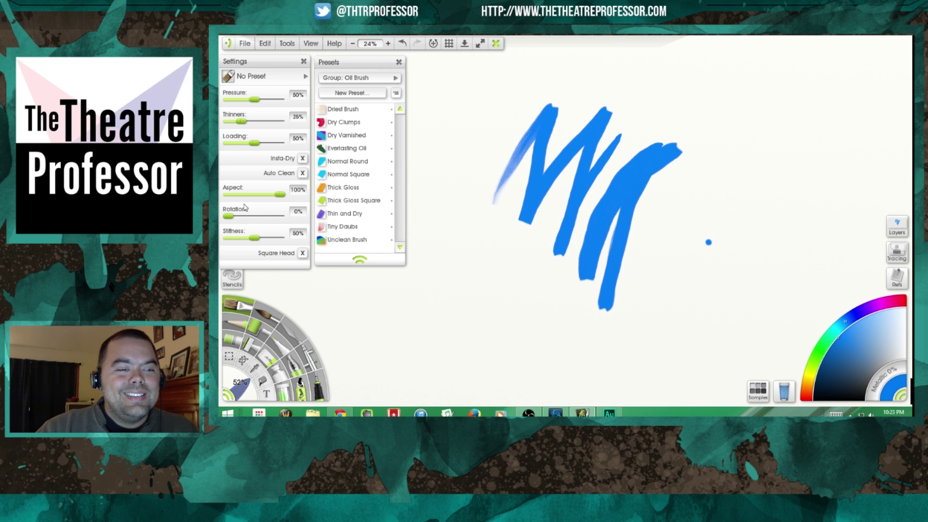
Turn Auto Clean back on for the oil brush and look through its preset commands and the Basic Oil Brushes list.
click(303, 173)
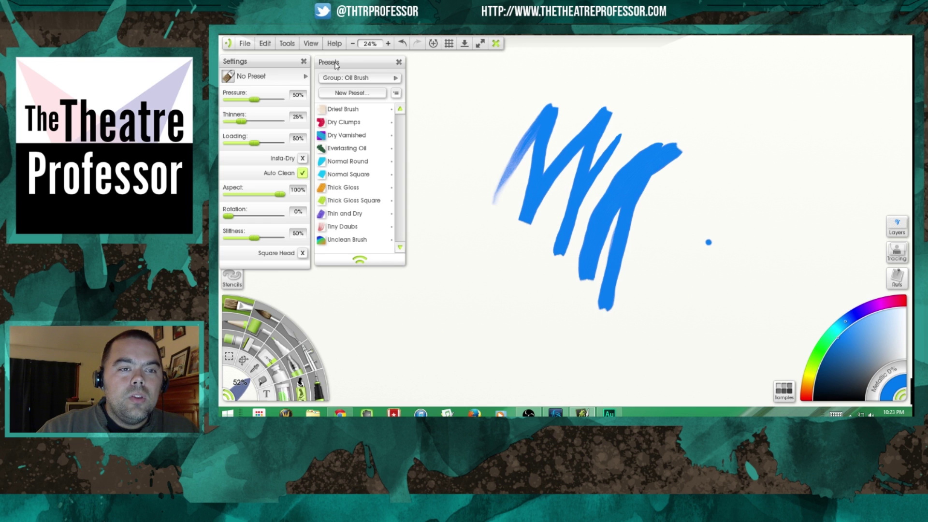
click(306, 78)
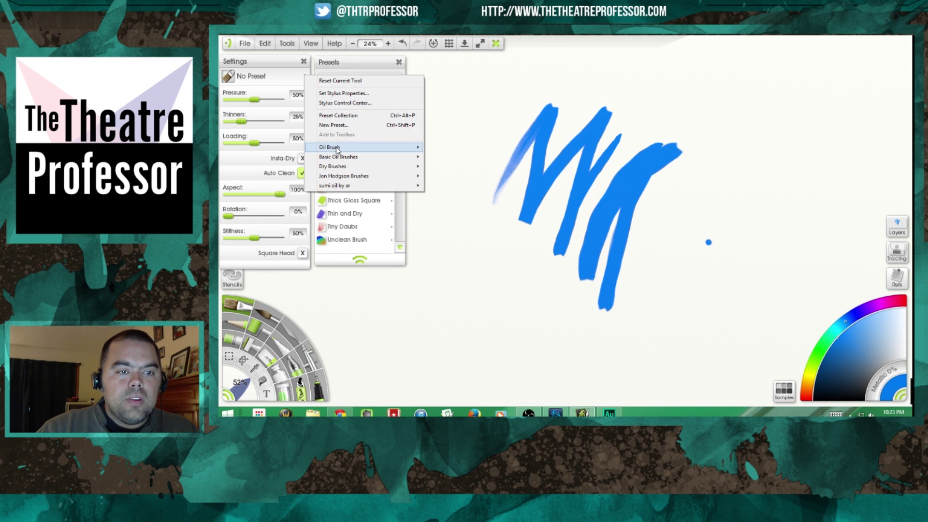
mouse_move(337, 150)
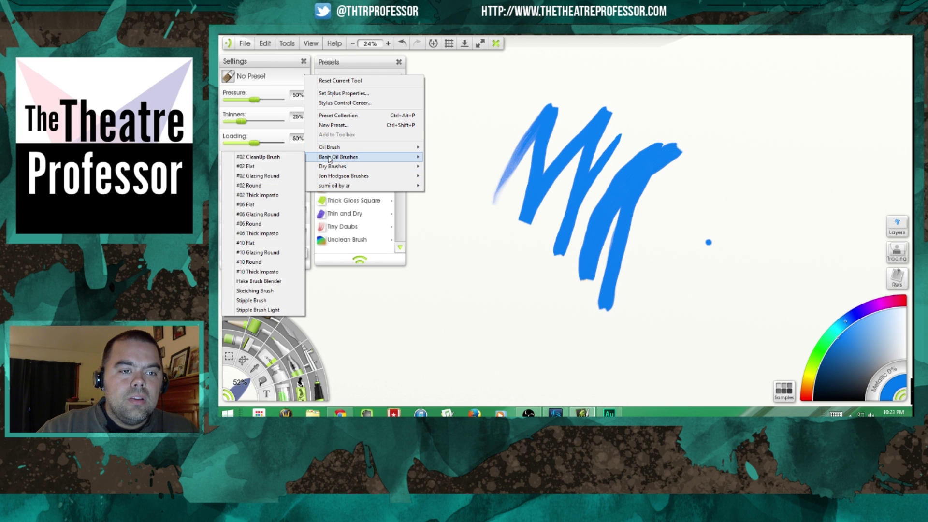
click(428, 190)
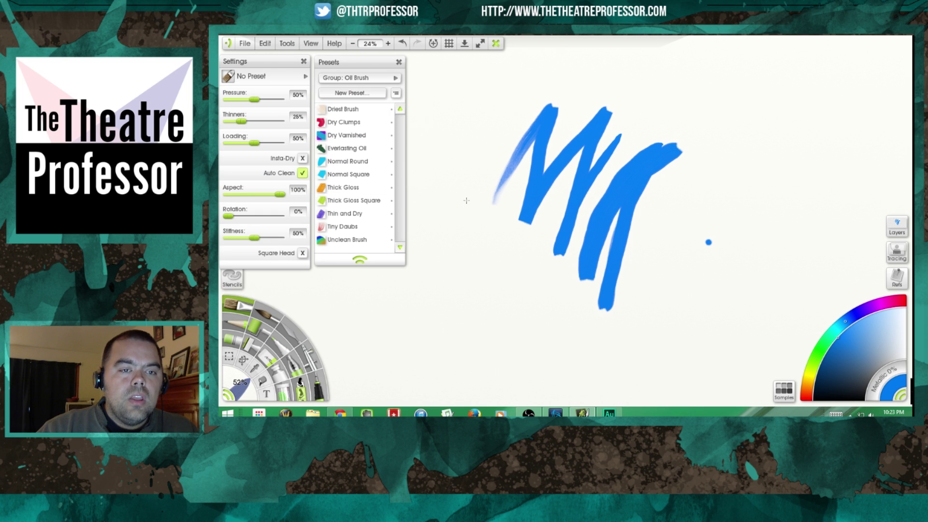
Browse the Basic Oil Brushes, Dry Brushes and remaining oil brush preset groups, returning to the Oil Brush group.
click(346, 79)
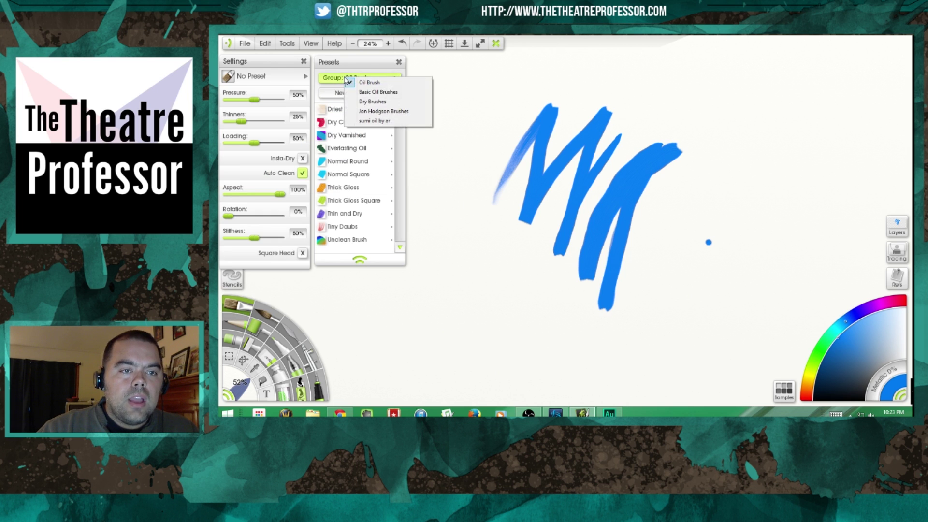
click(380, 92)
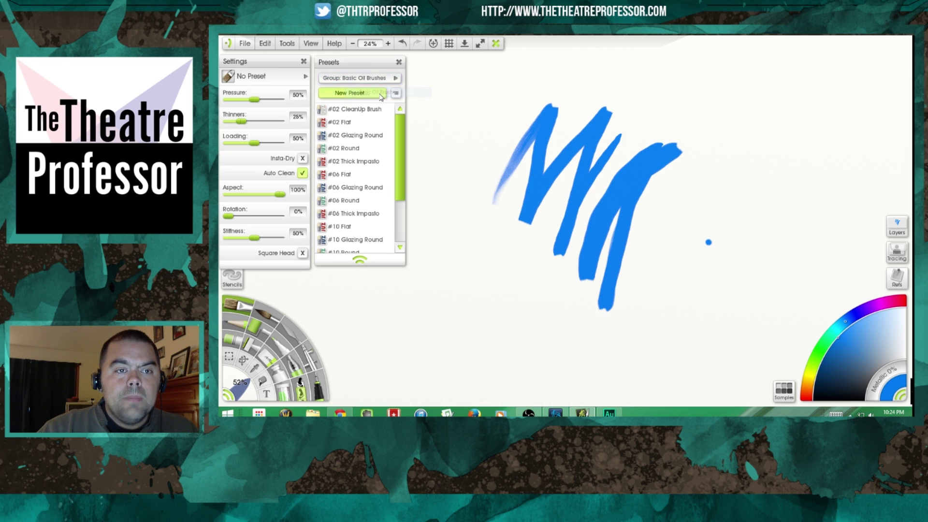
click(357, 78)
click(373, 103)
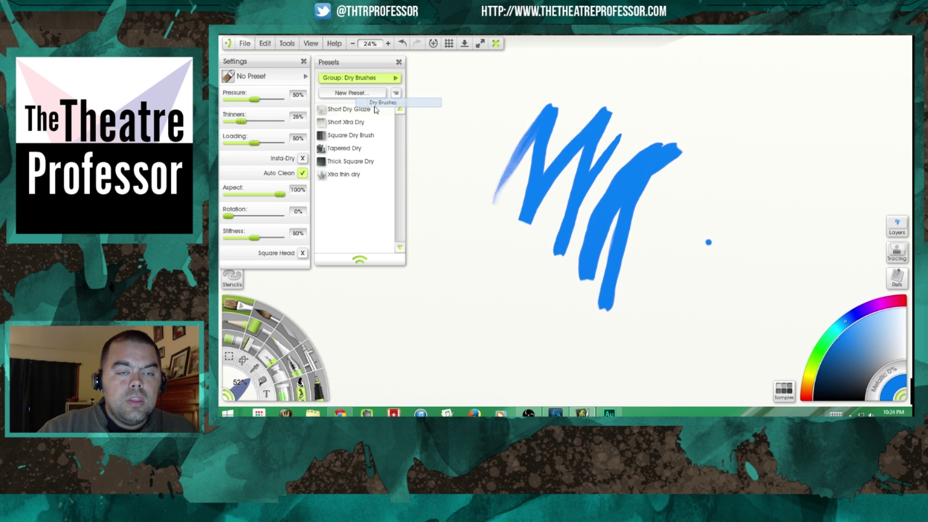
click(361, 78)
click(376, 112)
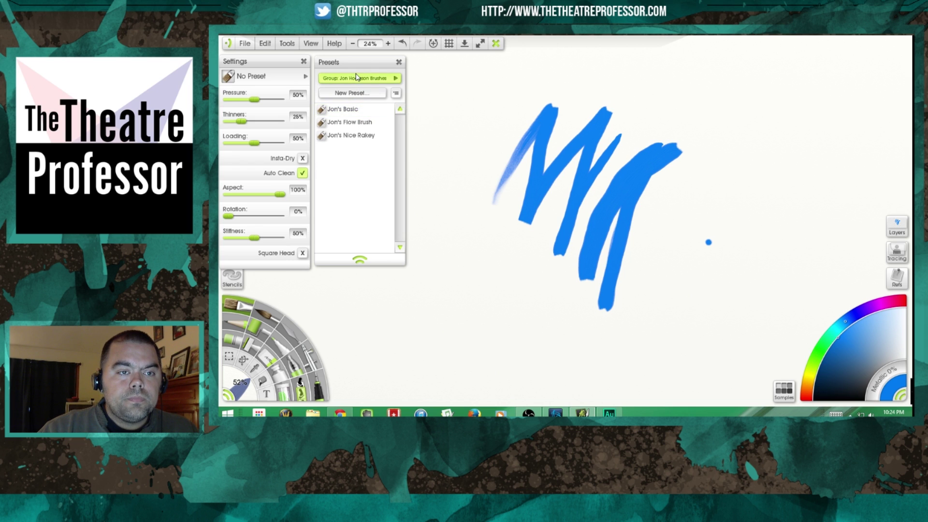
click(358, 77)
click(382, 118)
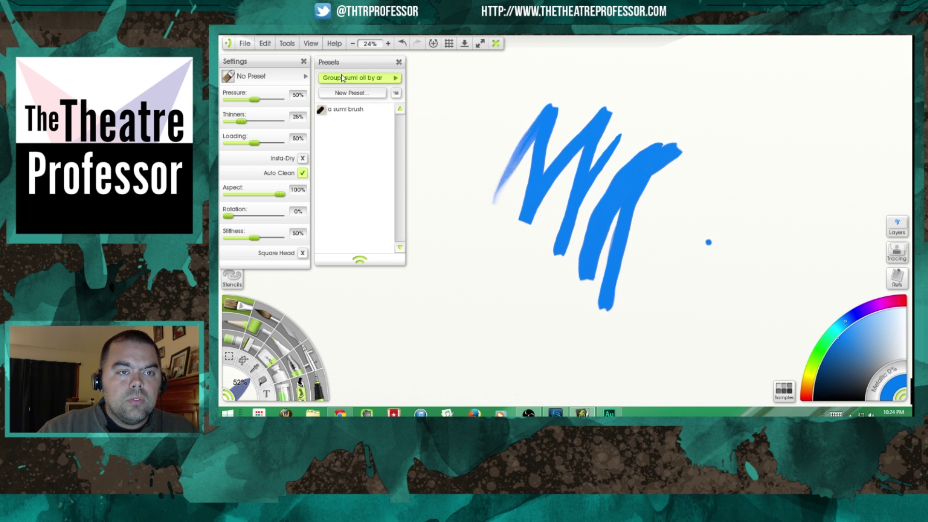
click(344, 79)
click(362, 81)
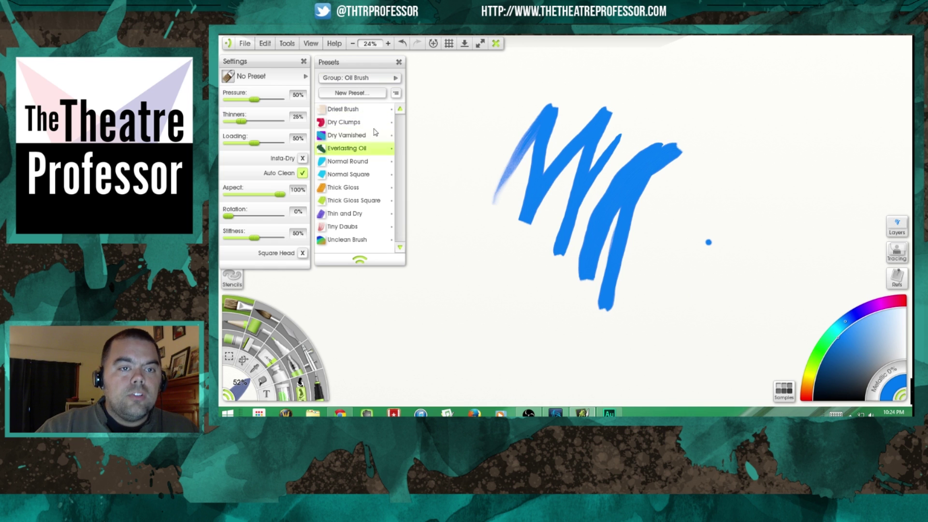
Apply the Normal Round preset to the oil brush and hide the brush settings, presets and expanded tool picker.
click(396, 94)
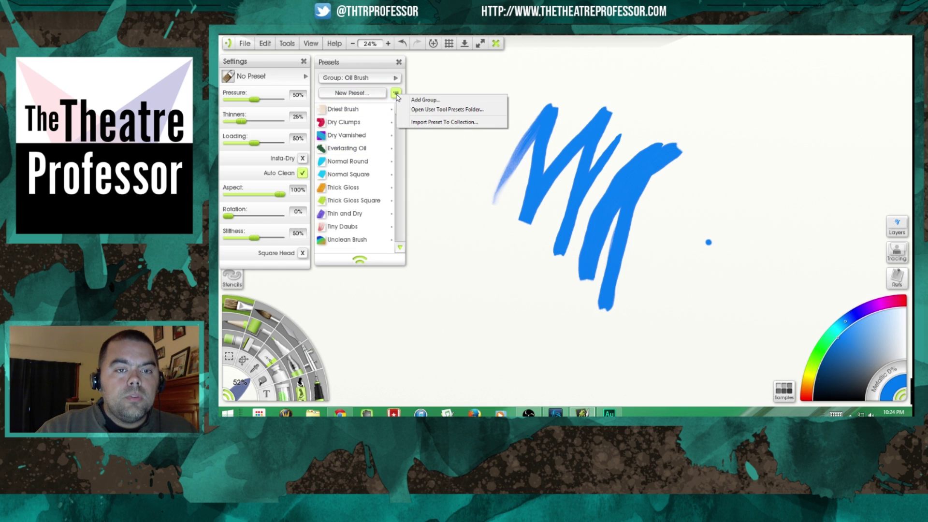
click(350, 164)
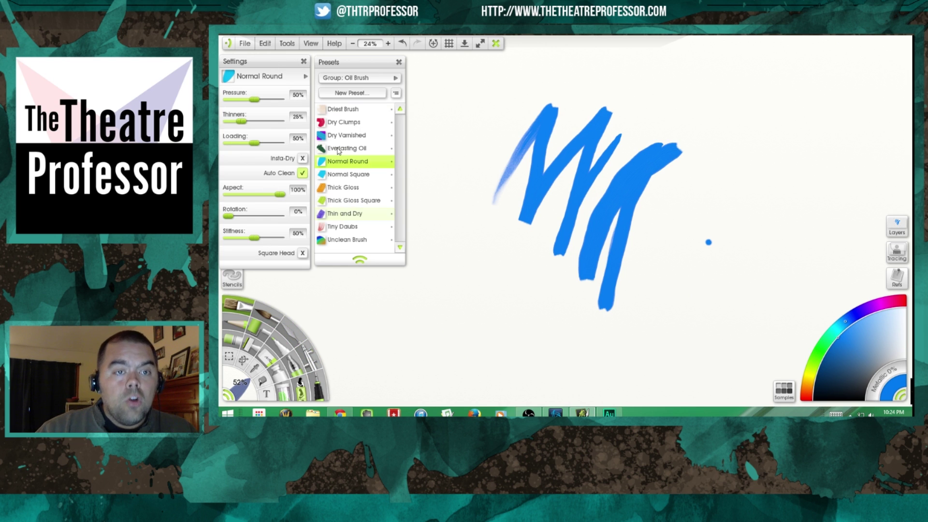
click(303, 62)
click(399, 62)
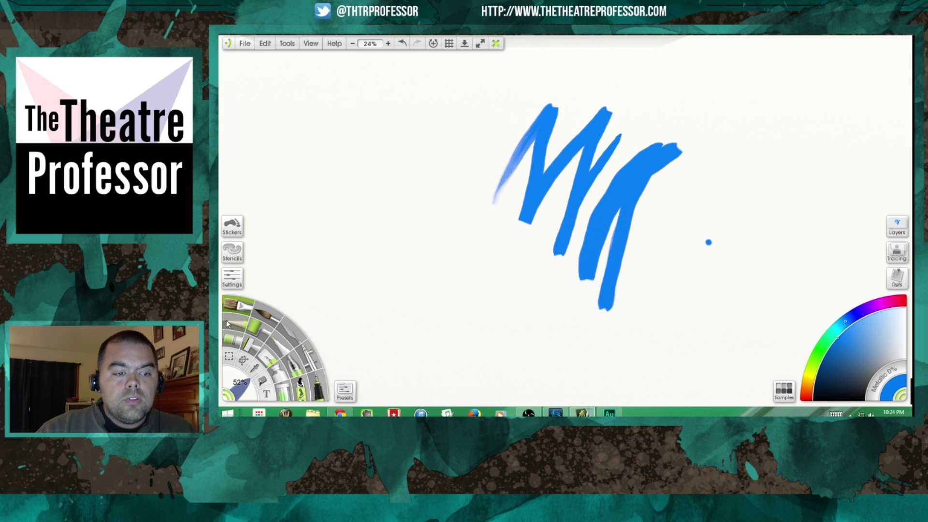
click(229, 397)
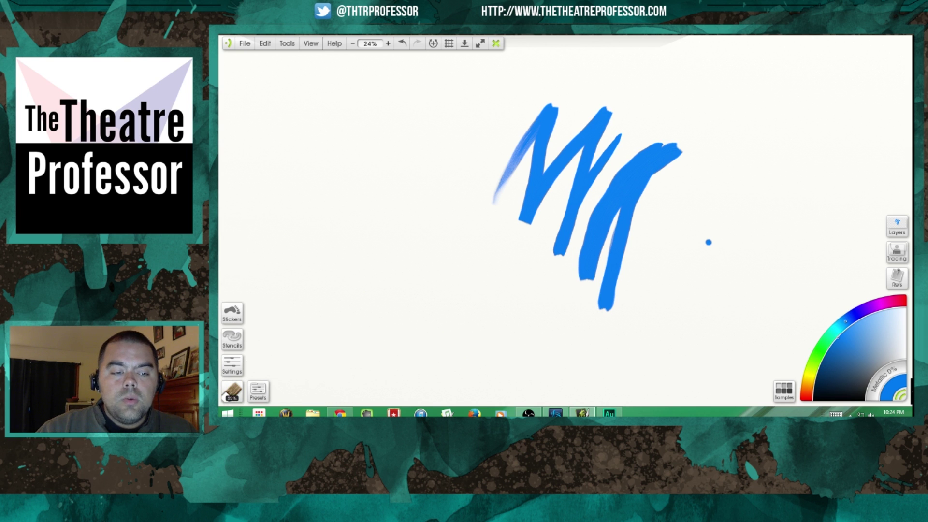
Show the stencil collection beside the blue strokes and add the Sphere 2 stencil from the Buttons group to the canvas.
click(233, 338)
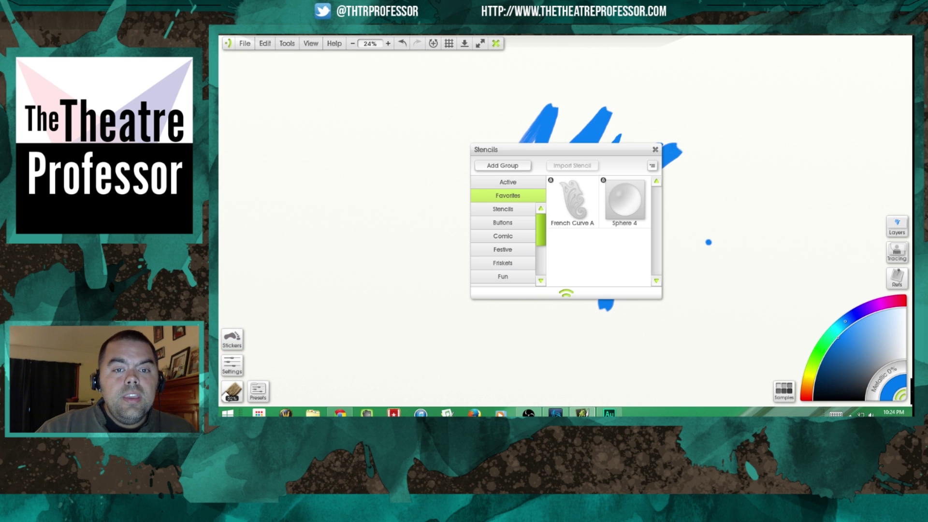
drag(534, 165, 297, 86)
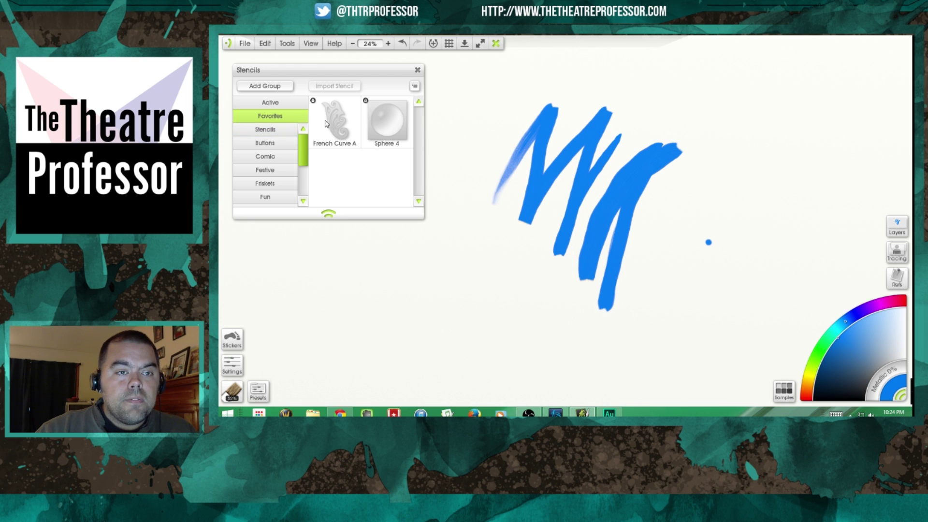
click(265, 143)
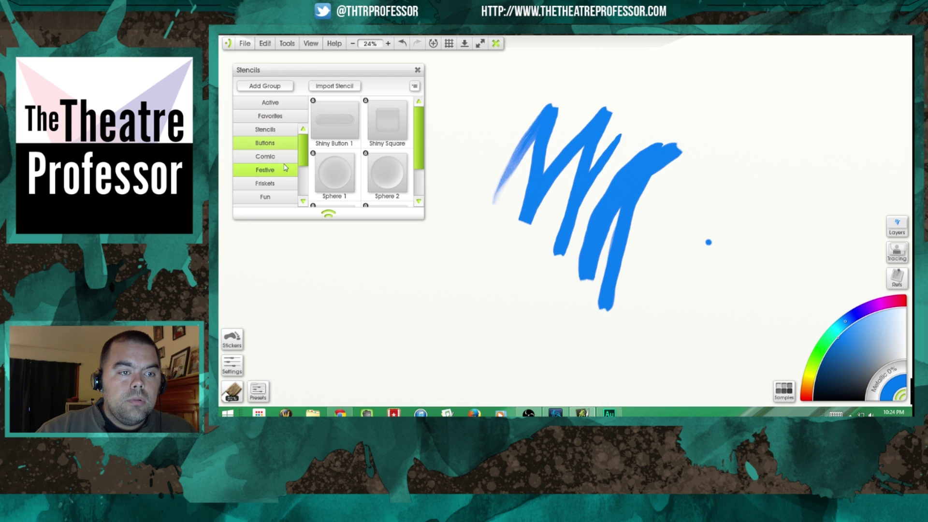
click(384, 173)
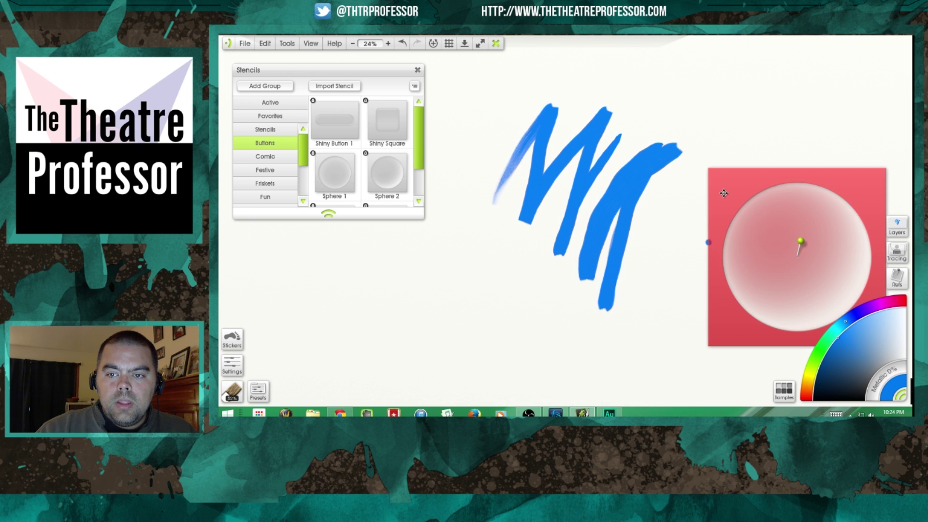
Move the sphere stencil around below the stencil collection and place it in the blank upper-right area of the canvas.
drag(722, 193, 328, 236)
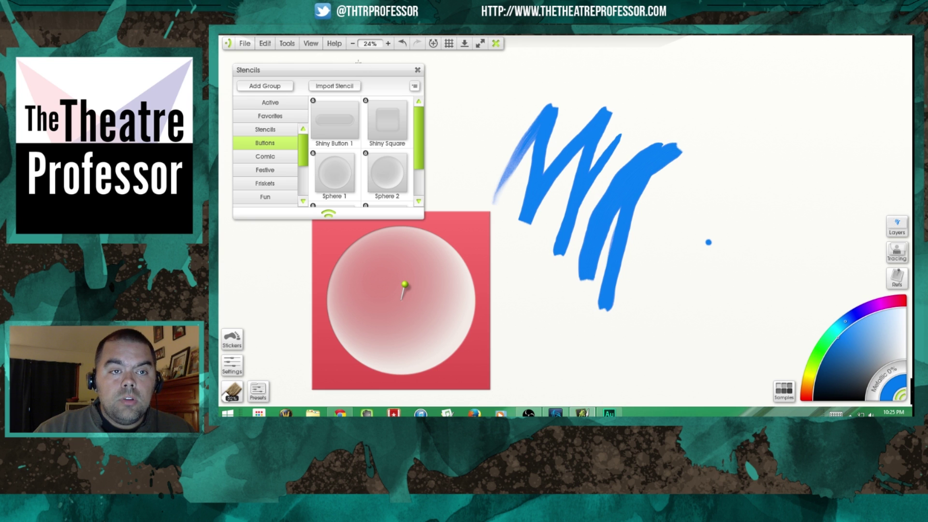
drag(358, 75, 351, 64)
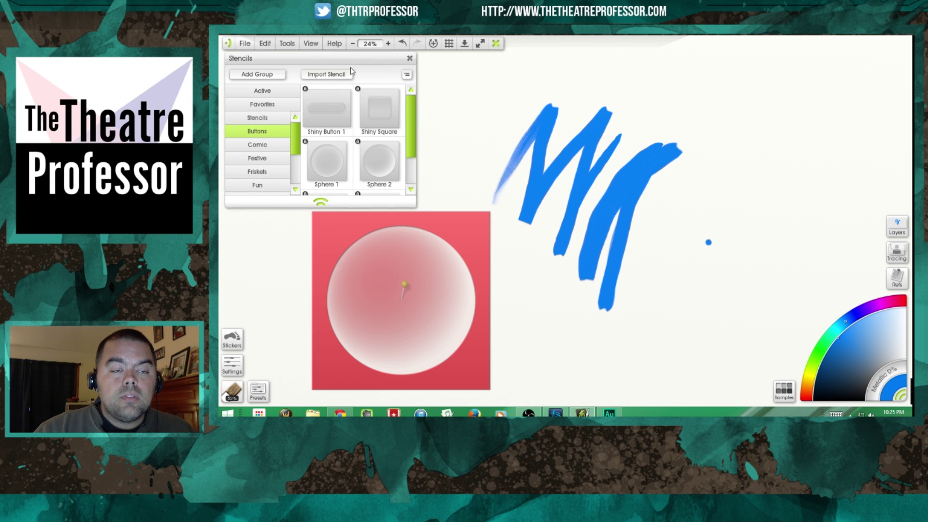
mouse_move(335, 229)
mouse_down()
mouse_move(603, 173)
mouse_move(623, 138)
mouse_move(321, 212)
mouse_move(326, 235)
mouse_up()
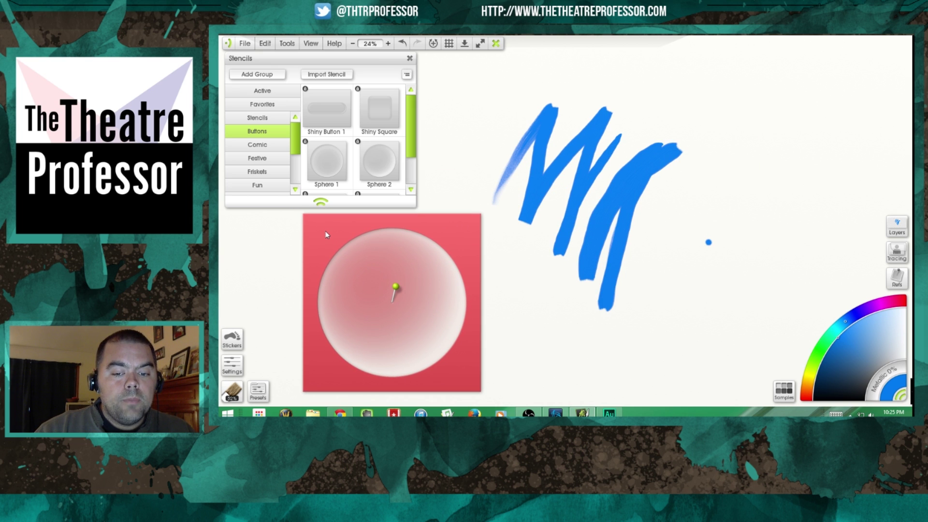
mouse_move(326, 234)
mouse_down()
mouse_move(537, 114)
mouse_move(355, 228)
mouse_up()
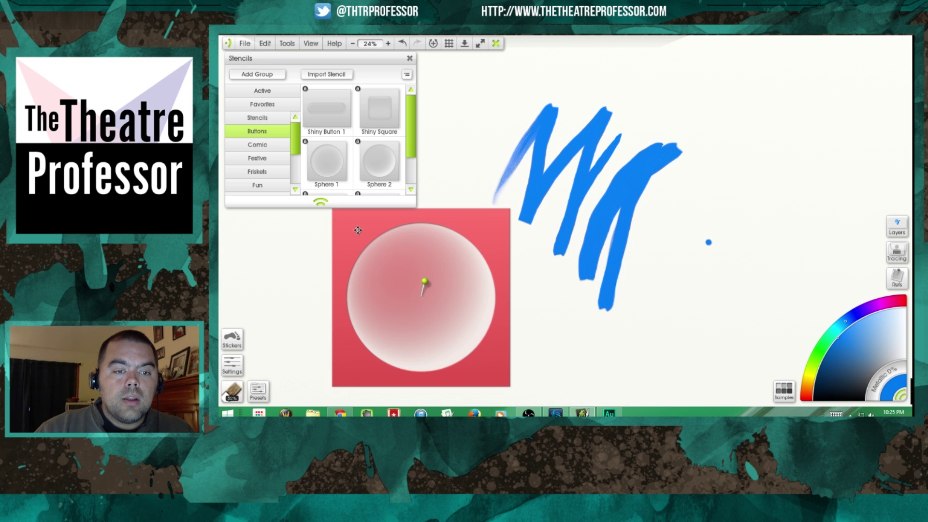
mouse_move(406, 257)
mouse_down()
mouse_move(389, 271)
mouse_move(445, 292)
mouse_move(587, 226)
mouse_move(579, 241)
mouse_move(400, 249)
mouse_up()
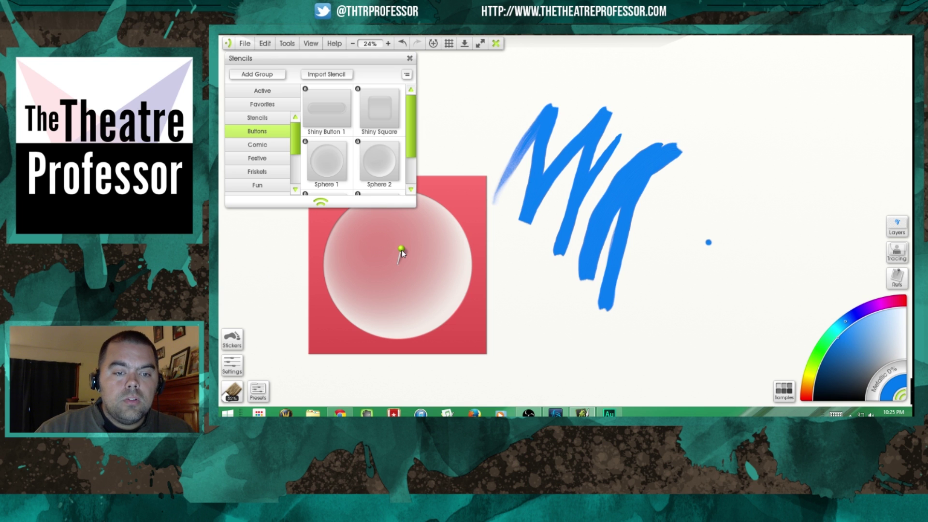
mouse_move(368, 247)
mouse_down()
mouse_move(512, 288)
mouse_move(425, 266)
mouse_move(370, 278)
mouse_move(420, 288)
mouse_move(364, 285)
mouse_up()
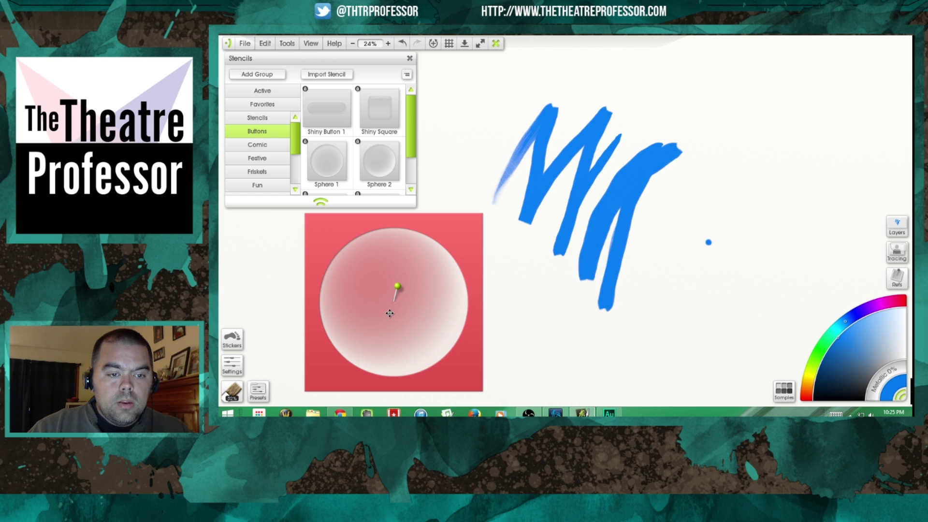
drag(390, 313, 790, 143)
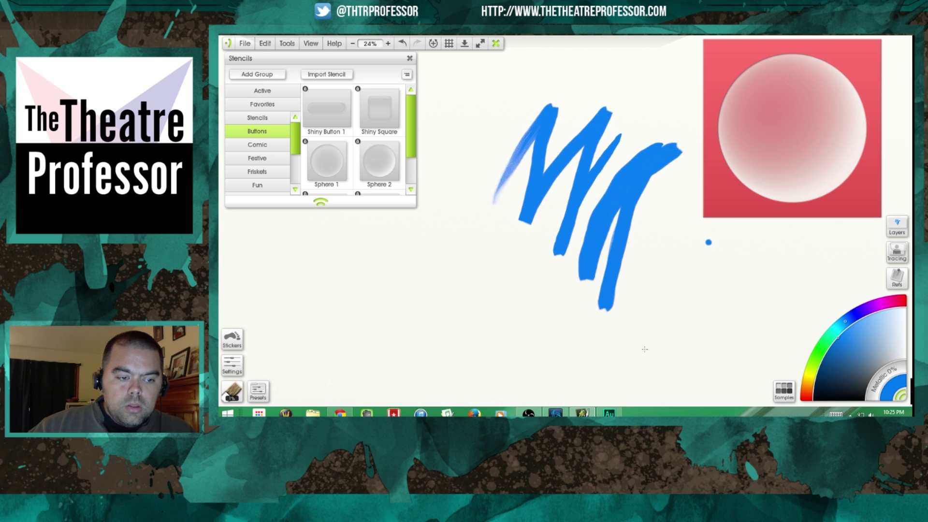
Paint the sphere stencil's opening blue with an enlarged oil brush and move the stencil over the zigzag strokes.
key(bracketright)
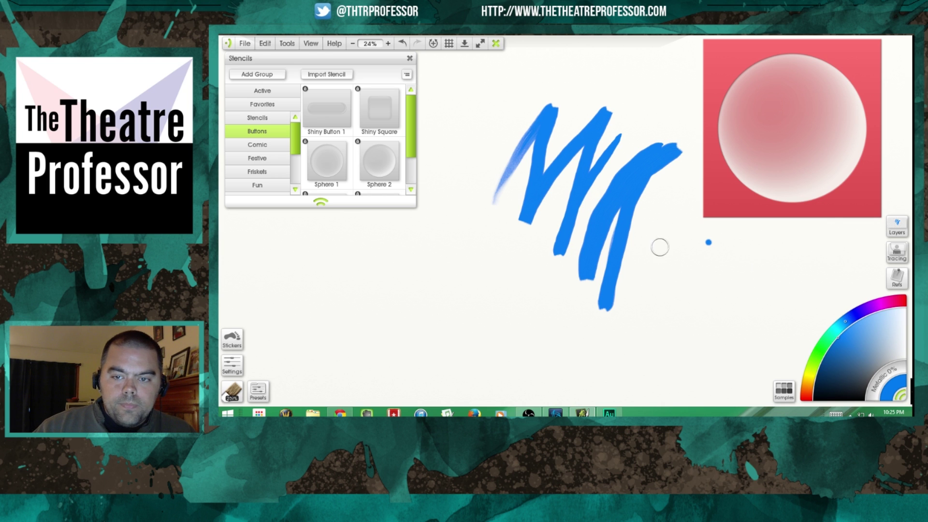
key(bracketright)
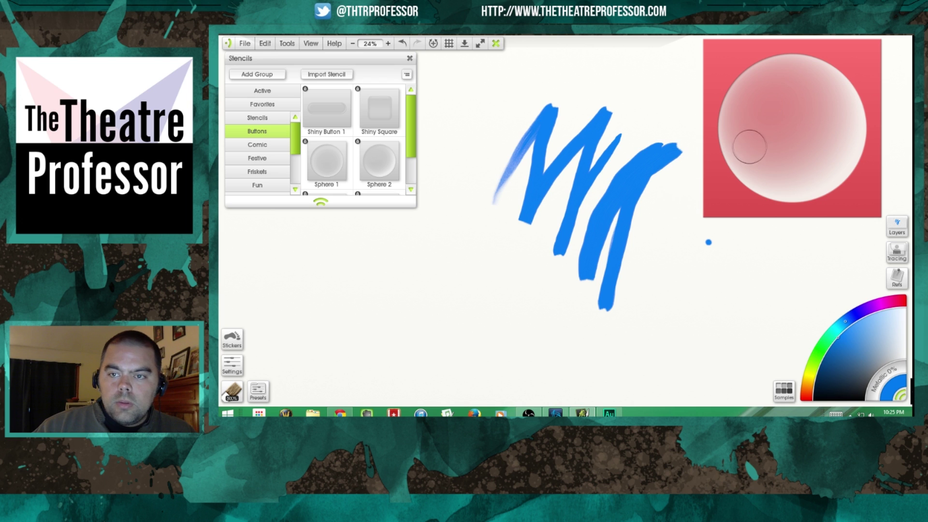
mouse_move(768, 113)
mouse_down()
mouse_move(750, 123)
mouse_move(764, 88)
mouse_move(750, 97)
mouse_move(758, 75)
mouse_move(736, 107)
mouse_move(736, 140)
mouse_move(758, 172)
mouse_move(794, 178)
mouse_move(759, 170)
mouse_move(781, 182)
mouse_move(845, 165)
mouse_move(855, 130)
mouse_move(825, 83)
mouse_move(779, 82)
mouse_move(765, 102)
mouse_move(774, 72)
mouse_move(794, 66)
mouse_move(823, 78)
mouse_move(796, 124)
mouse_move(823, 102)
mouse_move(777, 152)
mouse_move(817, 110)
mouse_up()
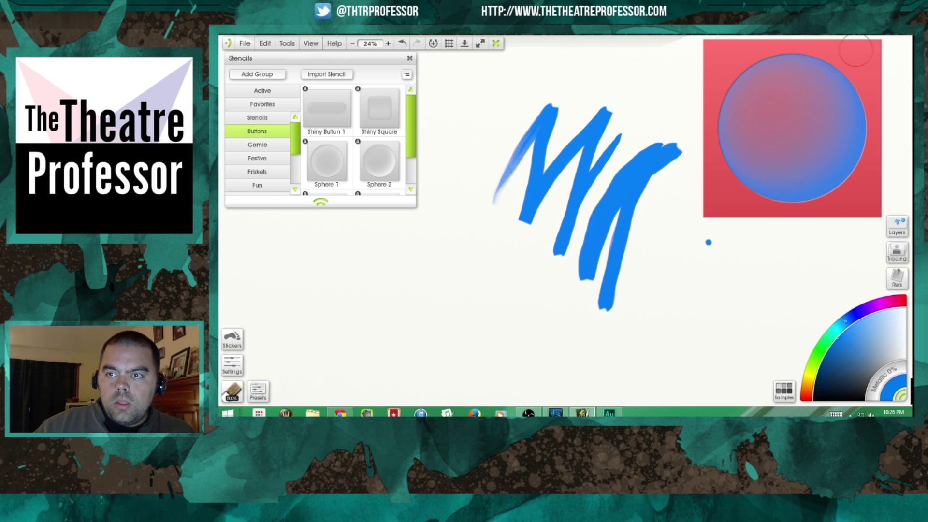
drag(854, 62, 677, 204)
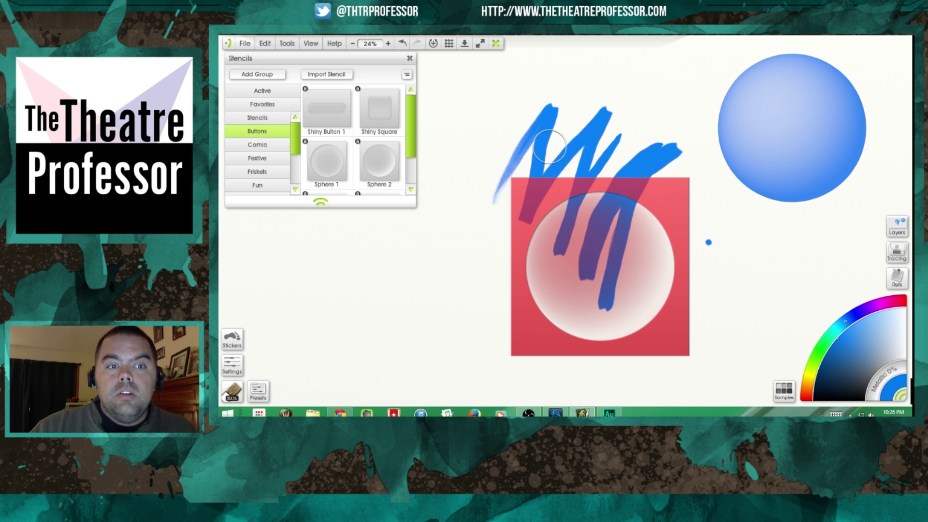
Browse the Fun, Friskets, Festive, Rulers and Shapes groups of the stencil collection.
click(271, 183)
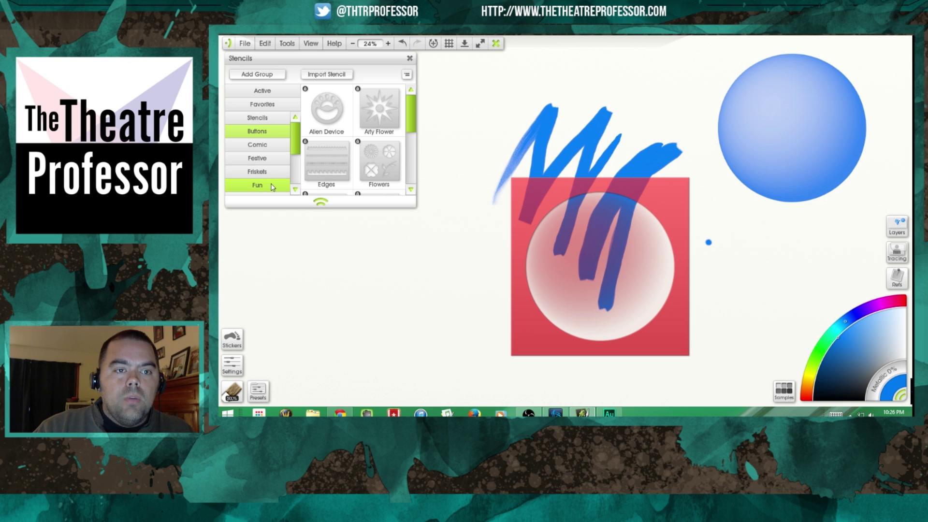
click(250, 170)
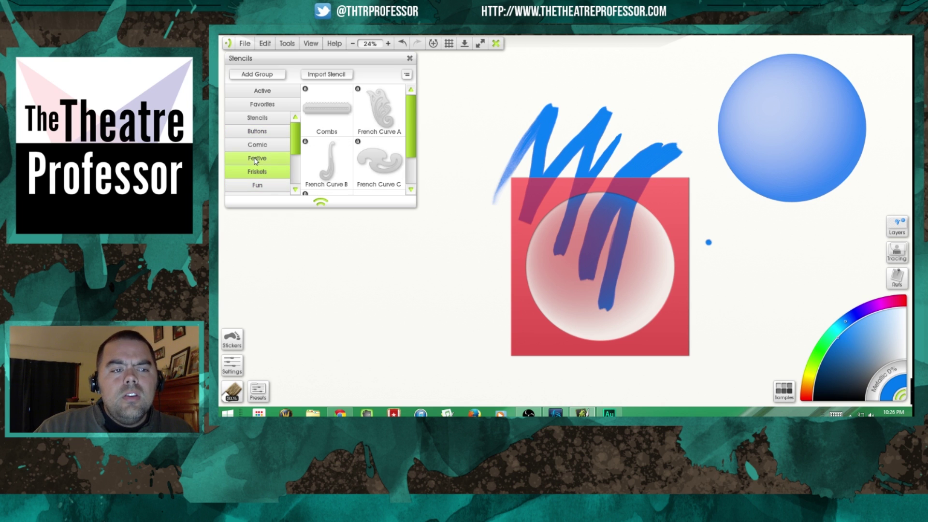
click(254, 158)
click(278, 176)
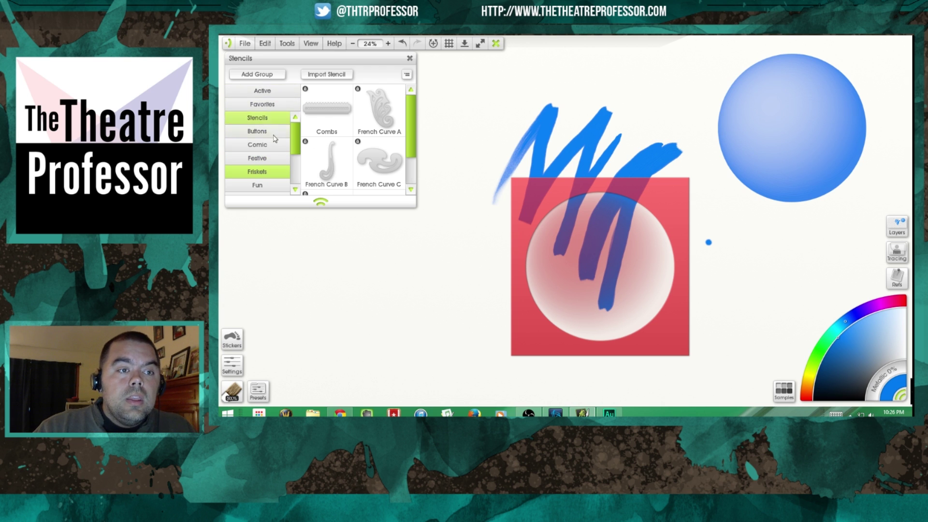
scroll(296, 144, down, 3)
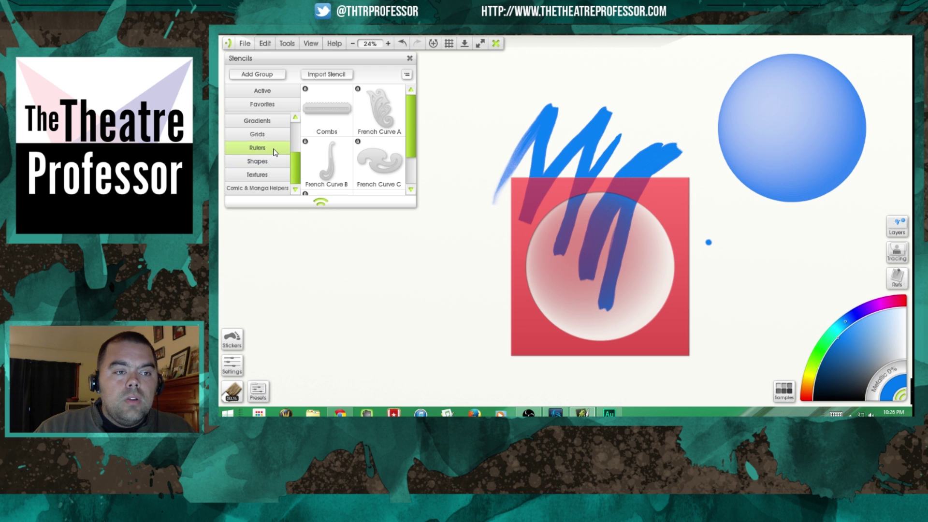
click(274, 149)
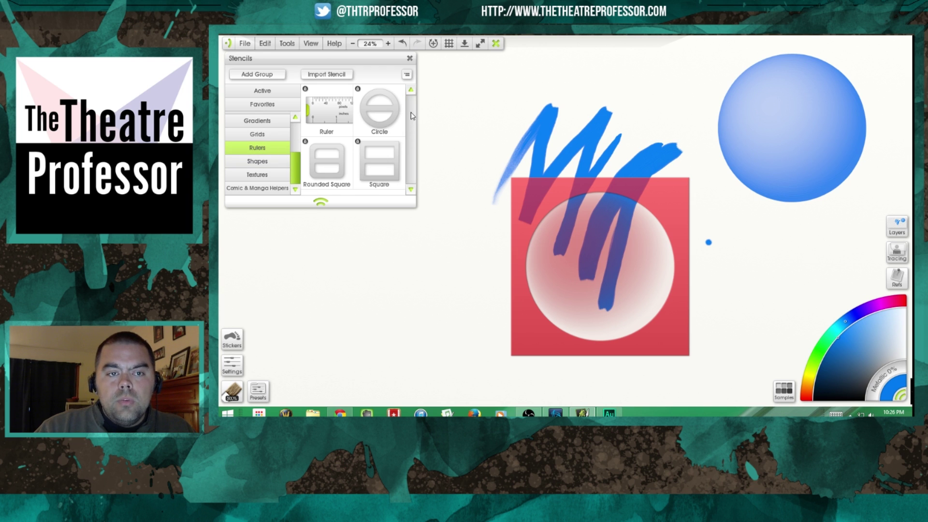
click(261, 165)
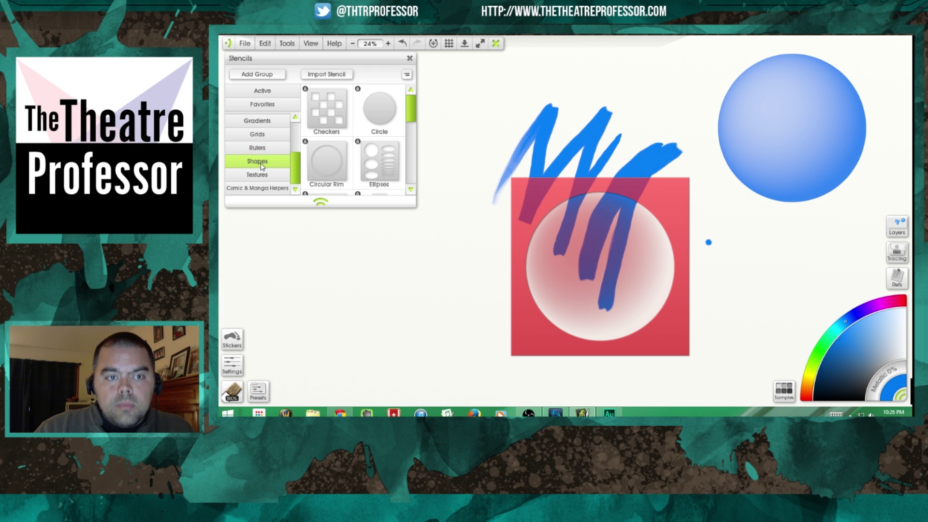
Paint blue through the Bark stencil from the Textures group below the blue sphere, and move the stencil onto the sphere stencil.
click(248, 178)
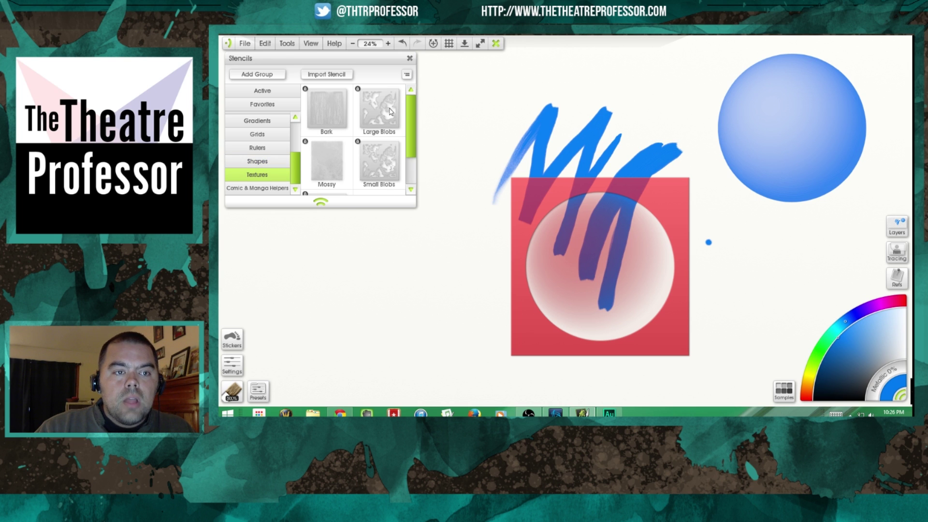
click(337, 99)
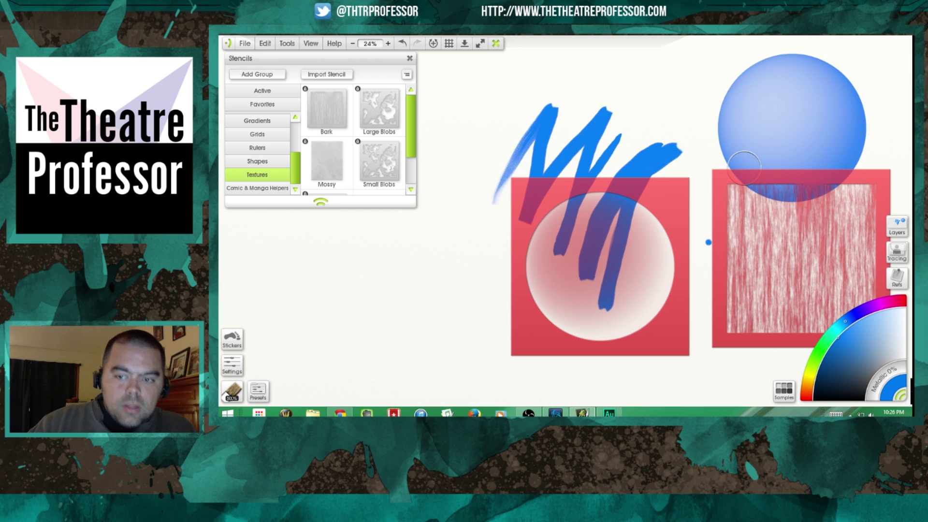
mouse_move(755, 279)
mouse_down()
mouse_move(752, 300)
mouse_move(737, 194)
mouse_move(835, 183)
mouse_move(869, 194)
mouse_move(864, 233)
mouse_move(842, 279)
mouse_move(792, 257)
mouse_move(777, 224)
mouse_move(734, 315)
mouse_move(867, 321)
mouse_move(873, 311)
mouse_move(856, 265)
mouse_move(795, 325)
mouse_move(782, 312)
mouse_move(822, 314)
mouse_up()
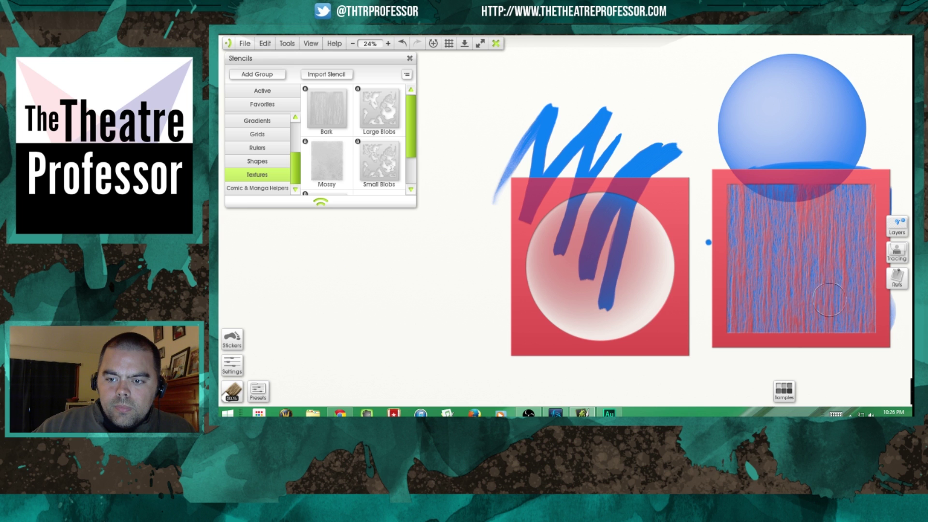
drag(805, 243, 656, 194)
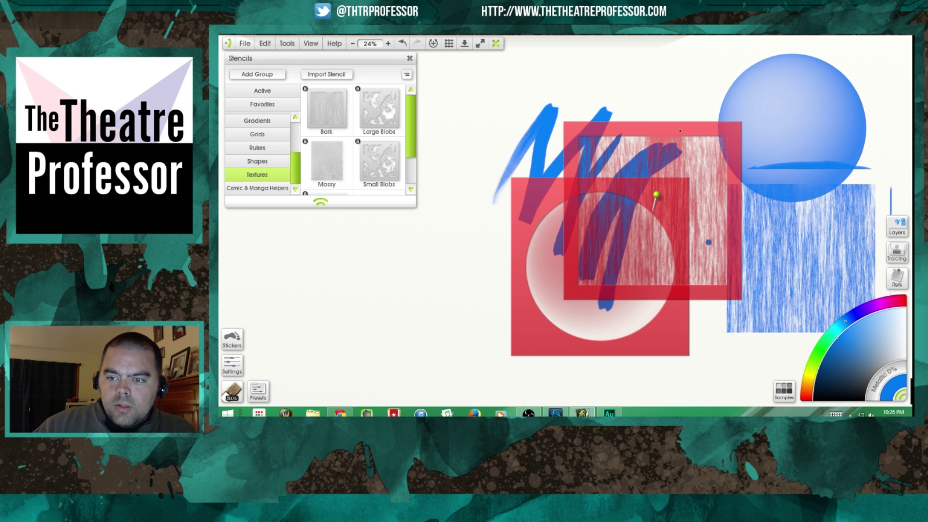
drag(734, 201, 675, 258)
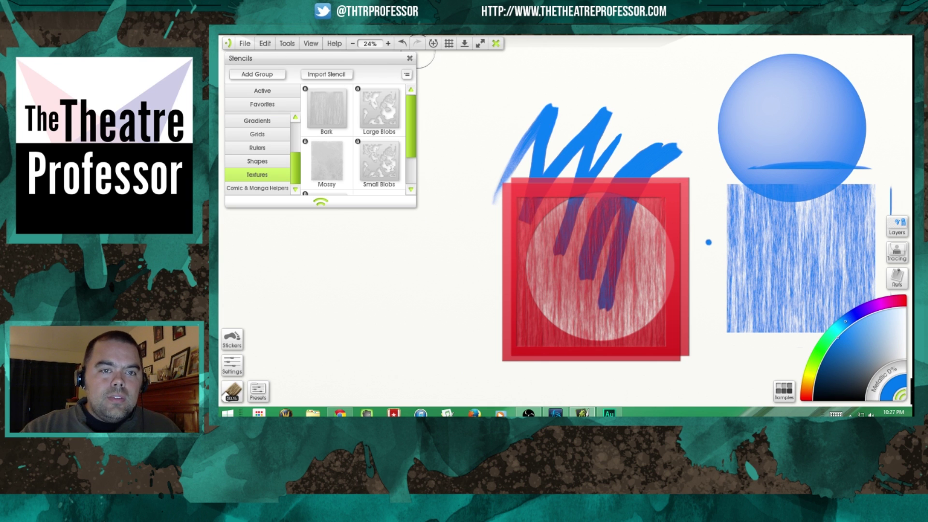
Close the stencil collection and remove both the Bark stencil and the sphere stencil from the canvas.
click(409, 59)
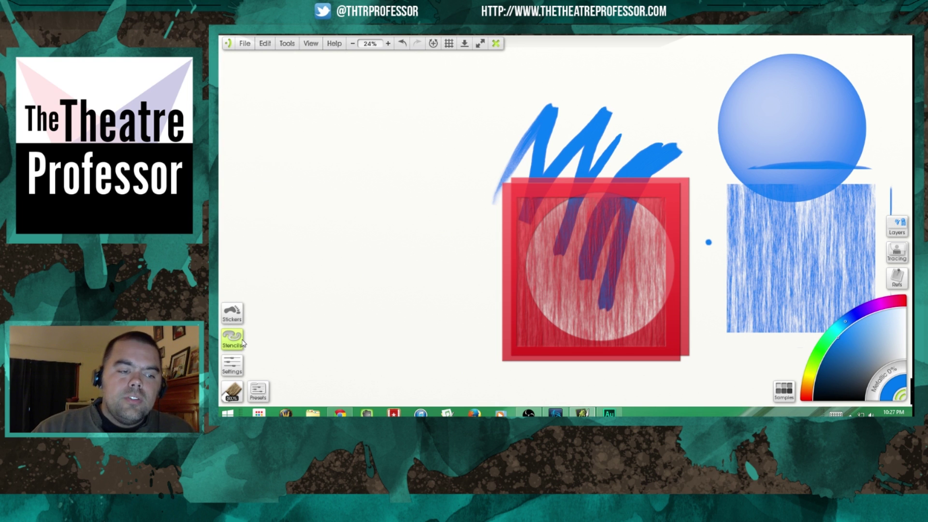
right_click(522, 197)
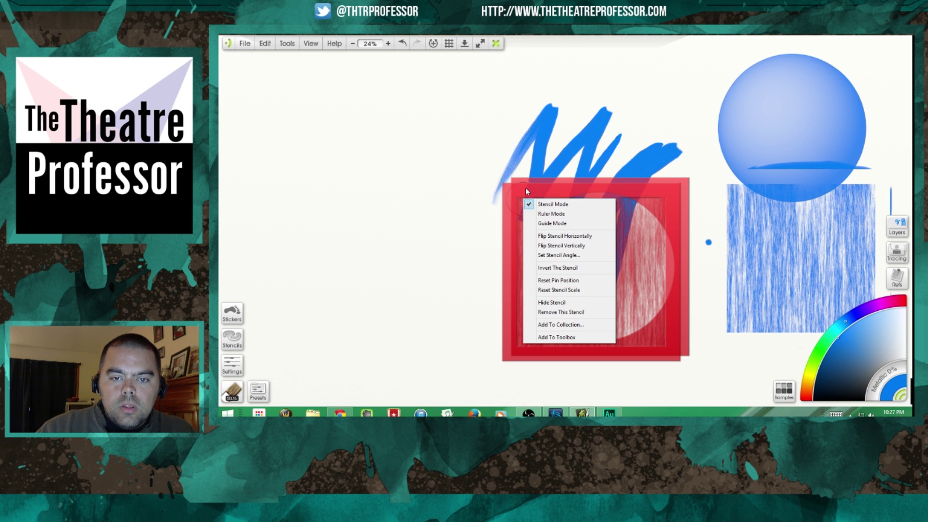
click(551, 312)
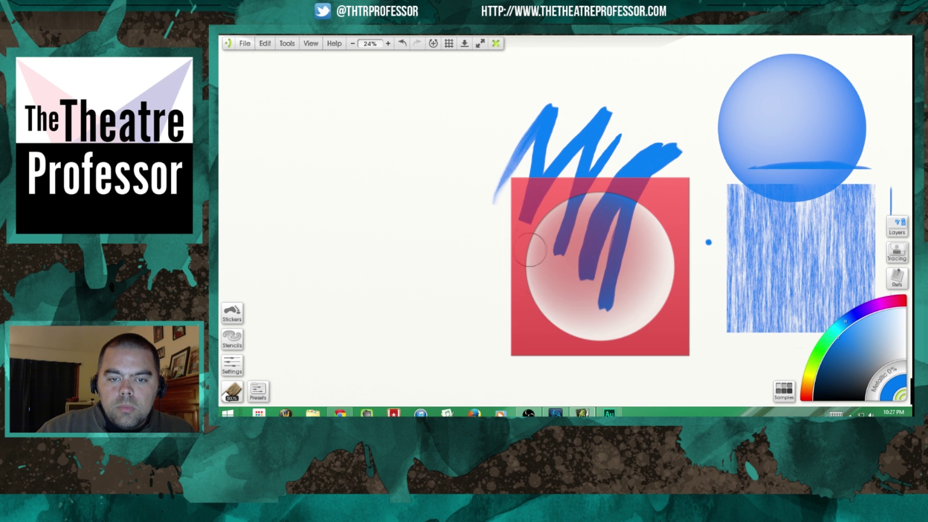
right_click(526, 198)
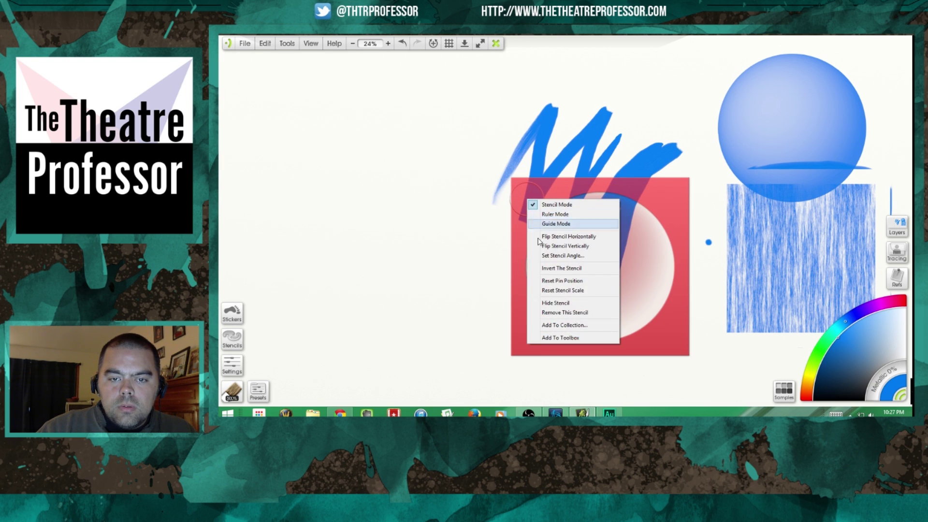
click(553, 312)
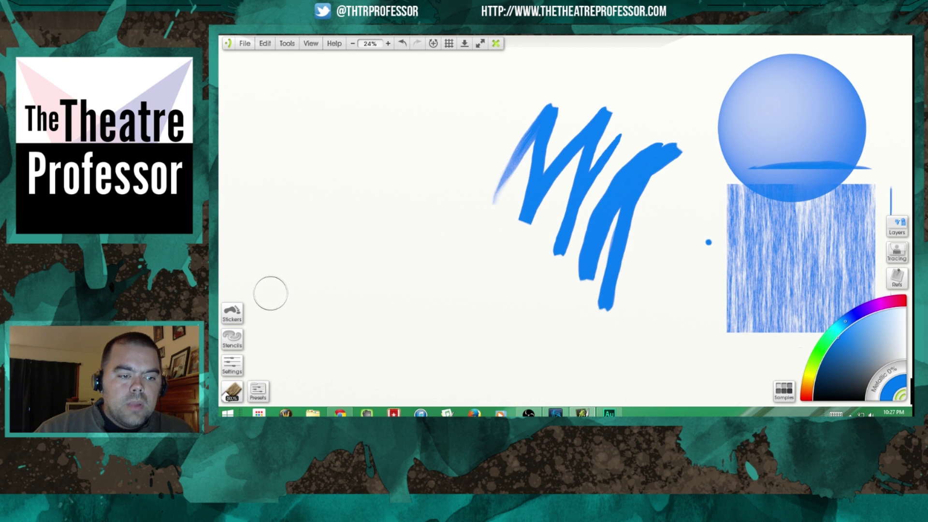
Show the sticker sheet collection and activate the sticker spray tool from the expanded tool picker.
click(233, 314)
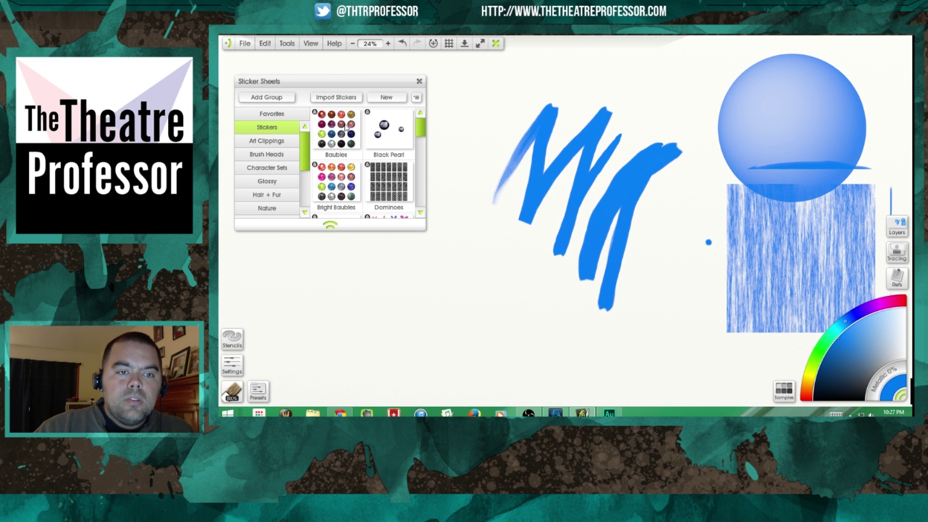
drag(305, 152, 298, 198)
scroll(298, 193, up, 2)
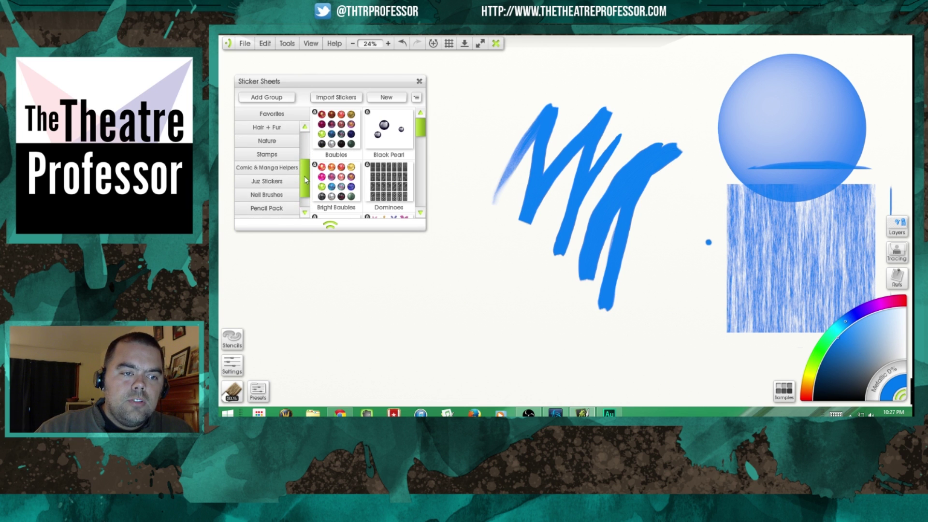
click(233, 393)
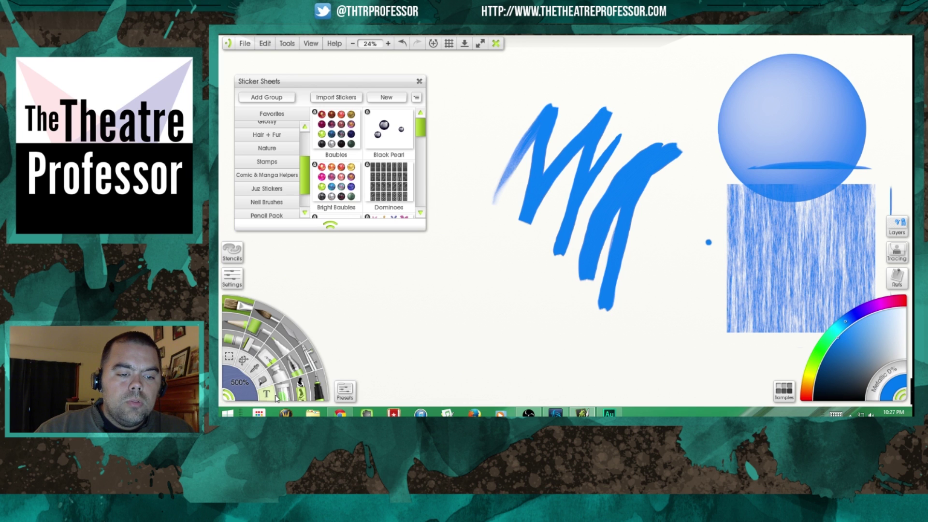
click(300, 387)
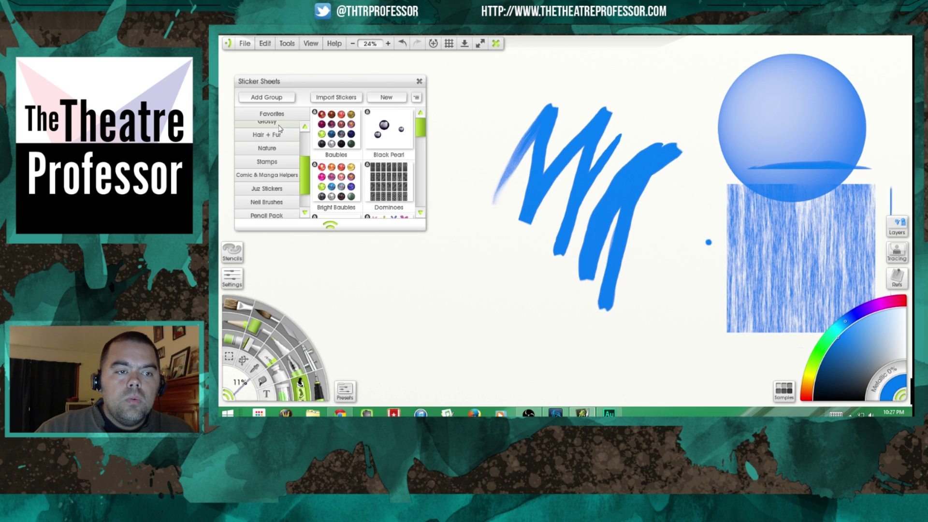
Browse the Comic & Manga Helpers, Pencil Pack, Spongy Brushes, Favorites and Stamps sticker groups and close the sticker collection.
click(286, 173)
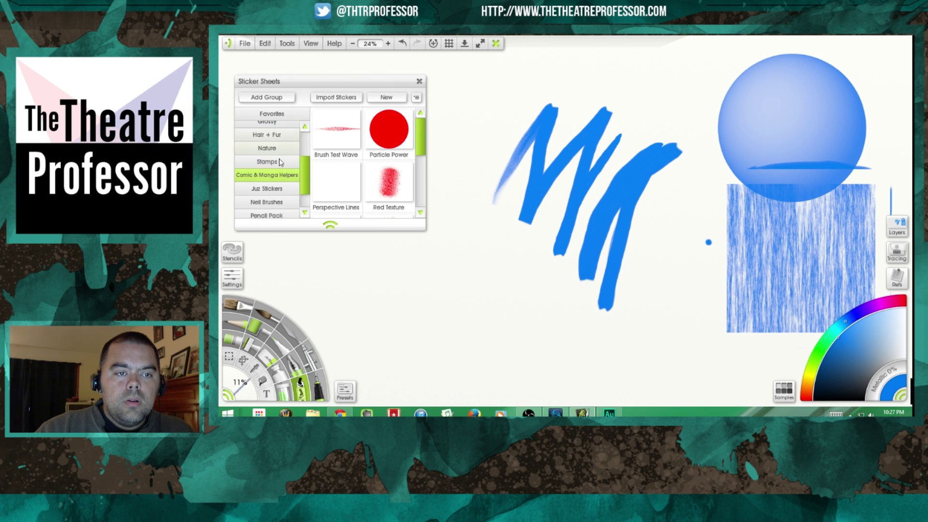
scroll(304, 172, down, 2)
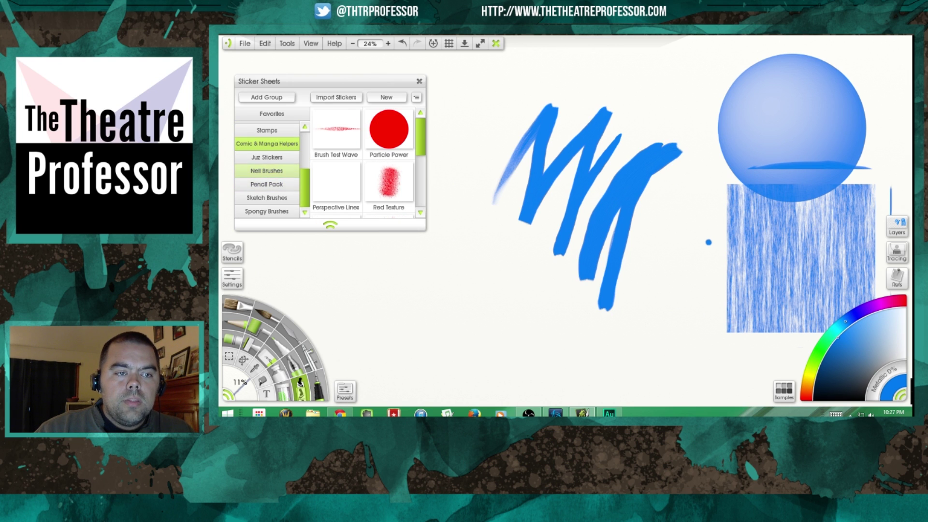
click(287, 174)
click(277, 186)
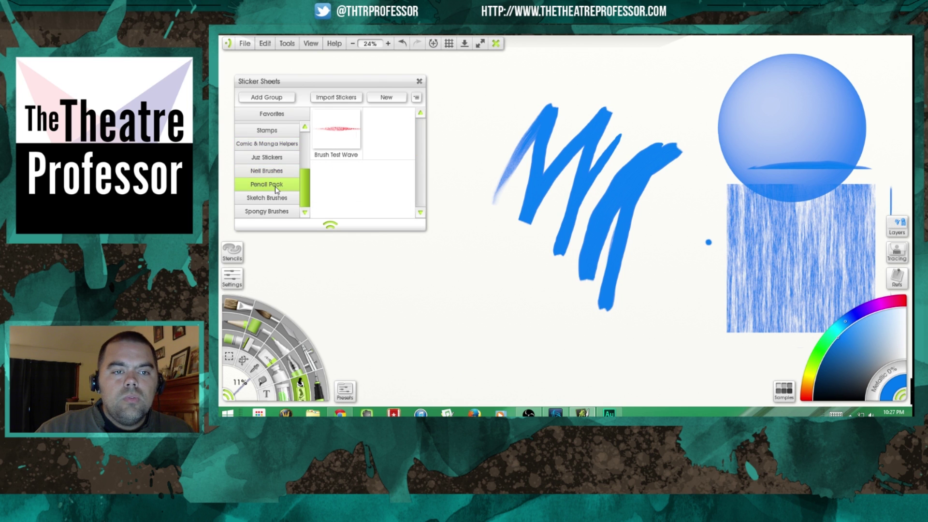
click(274, 213)
click(276, 115)
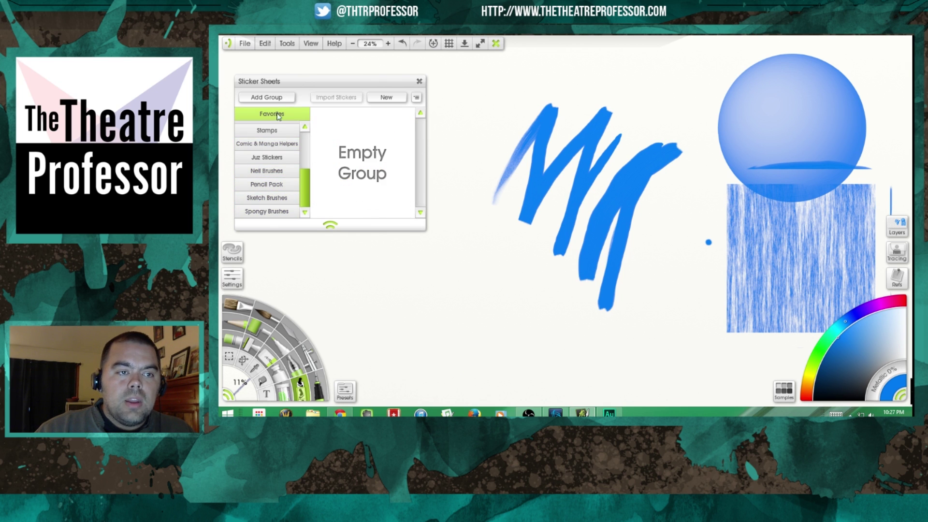
click(270, 129)
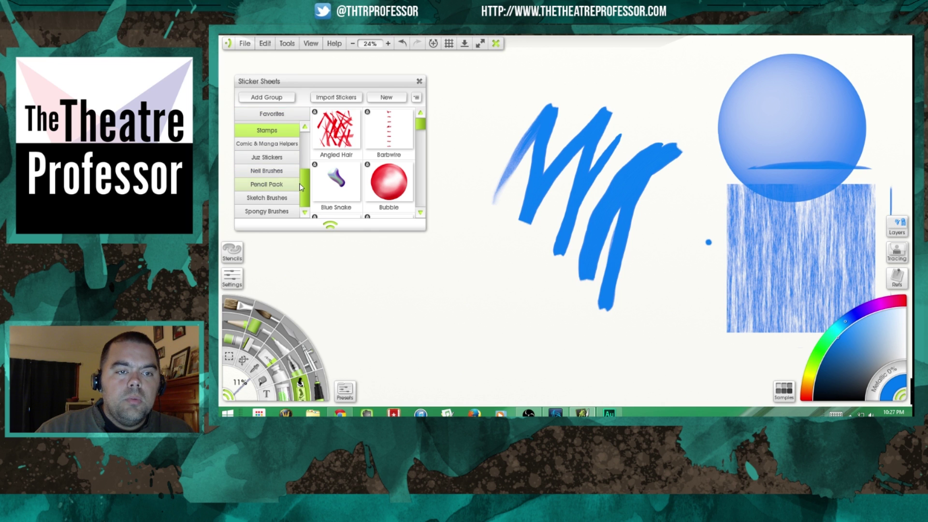
drag(306, 198, 306, 160)
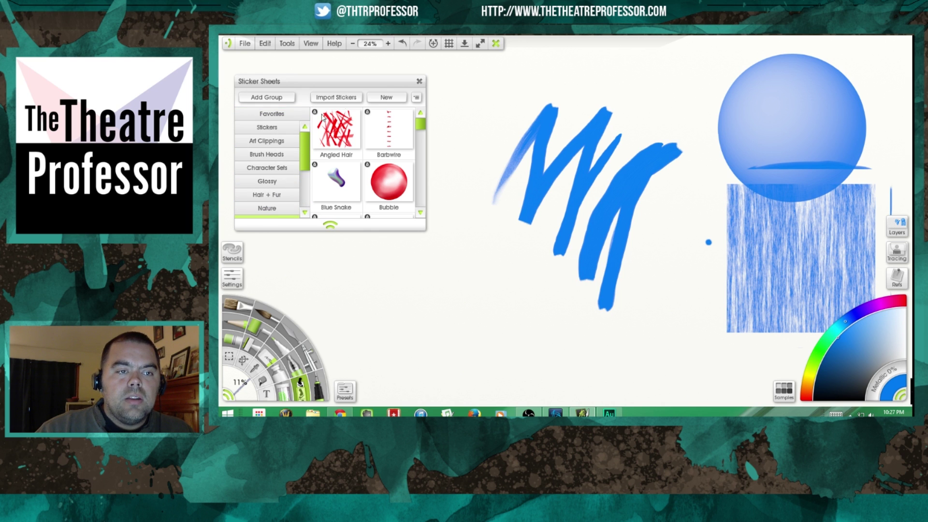
click(419, 81)
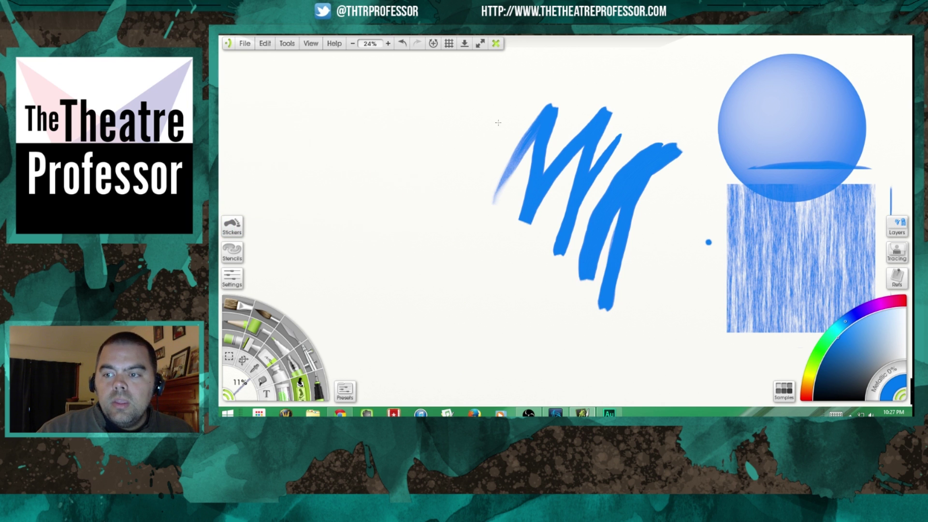
Adjust the shade of blue in the color picker and look for options that change the picker's layout.
click(901, 396)
click(901, 397)
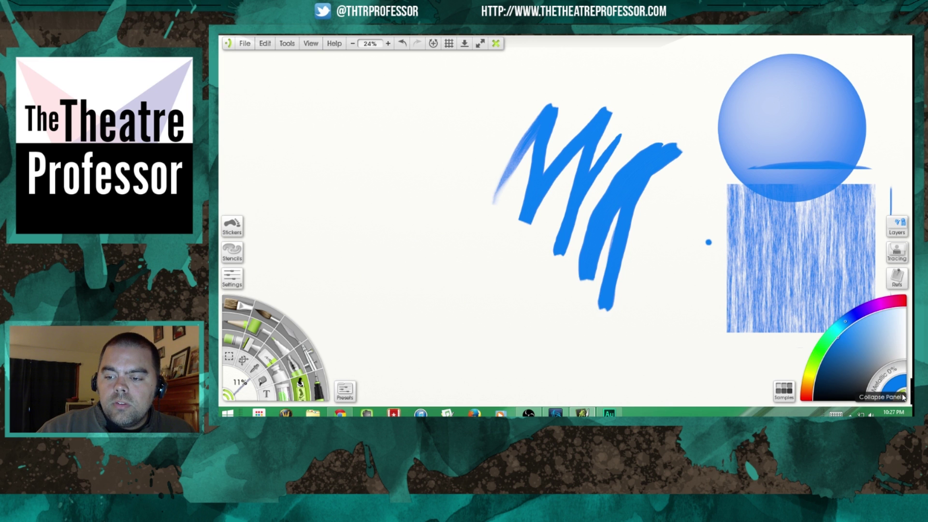
mouse_move(860, 339)
mouse_down()
mouse_move(841, 369)
mouse_move(843, 340)
mouse_up()
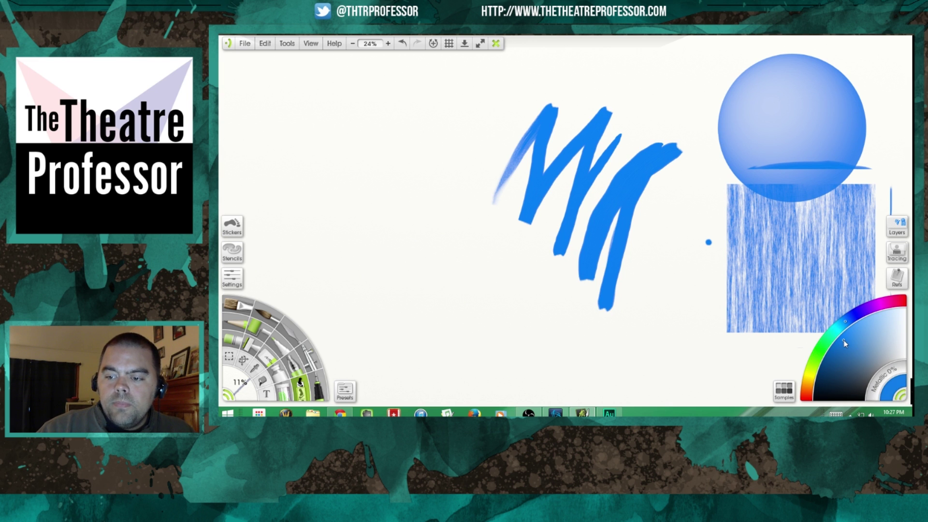
right_click(851, 344)
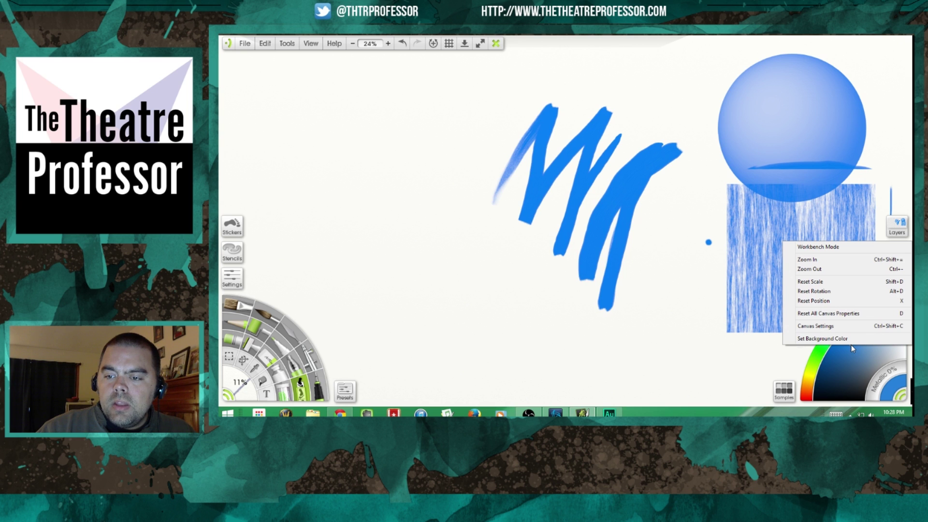
right_click(902, 400)
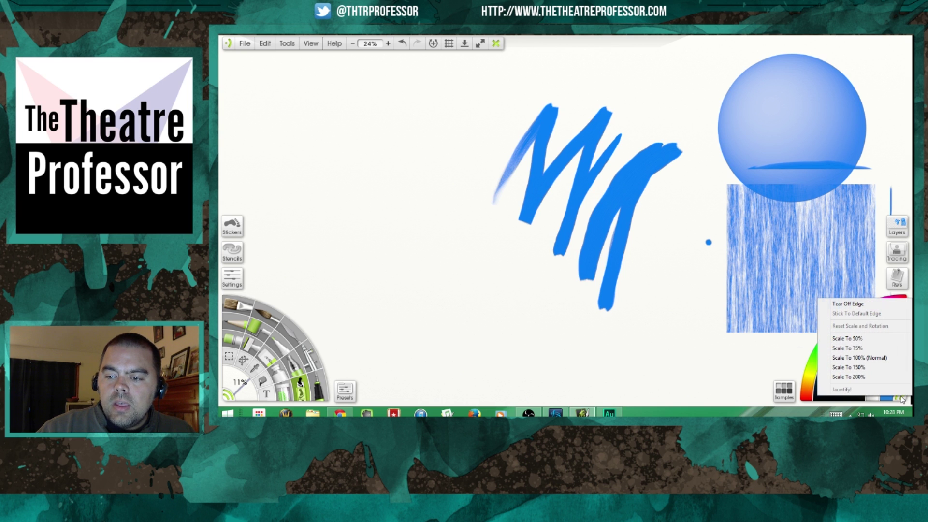
right_click(815, 368)
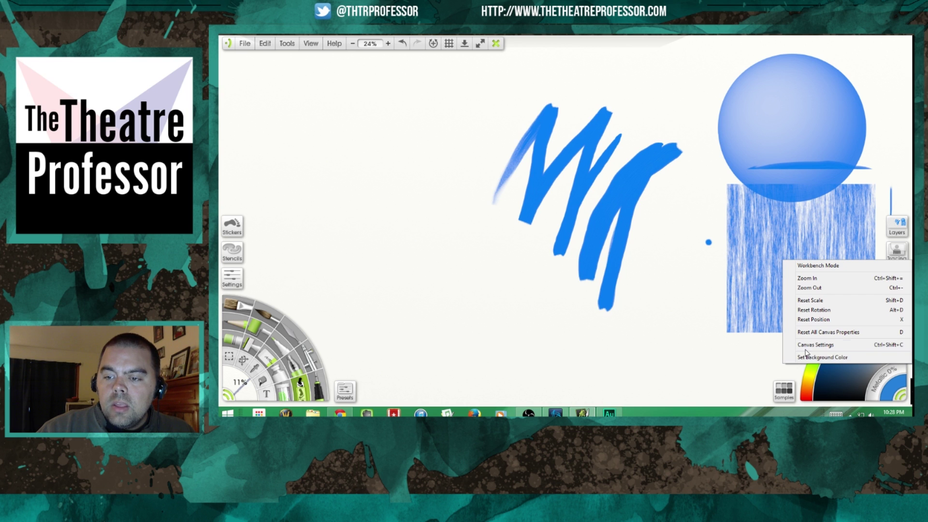
Switch the color picker to the HS / L Picker and return it to the LS / H Picker.
click(288, 44)
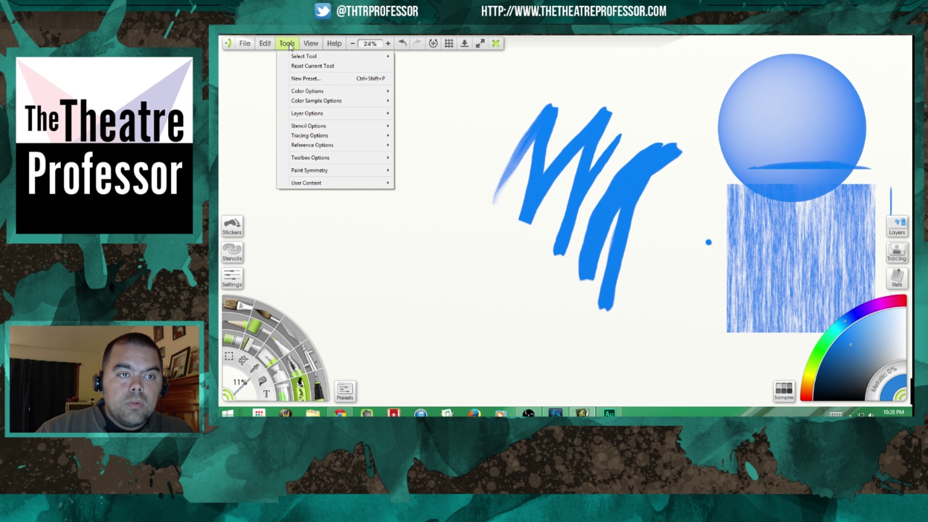
mouse_move(302, 92)
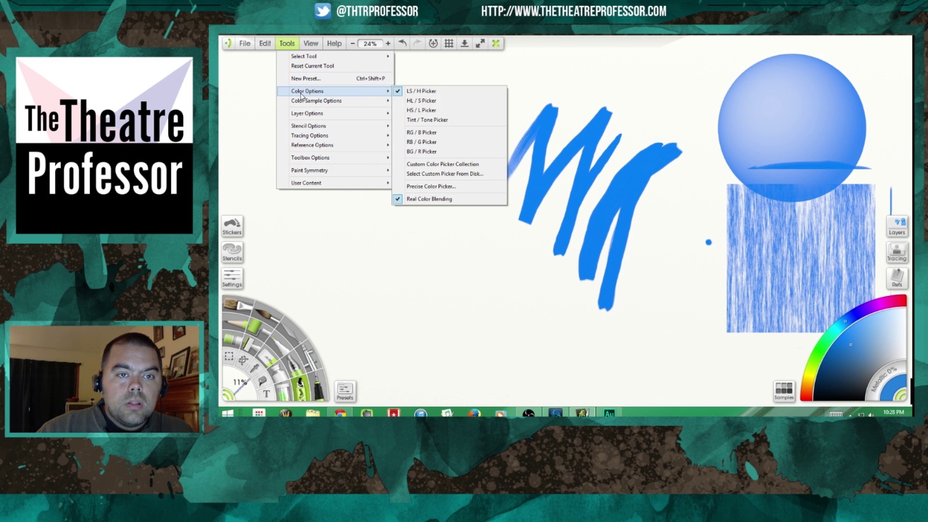
click(449, 112)
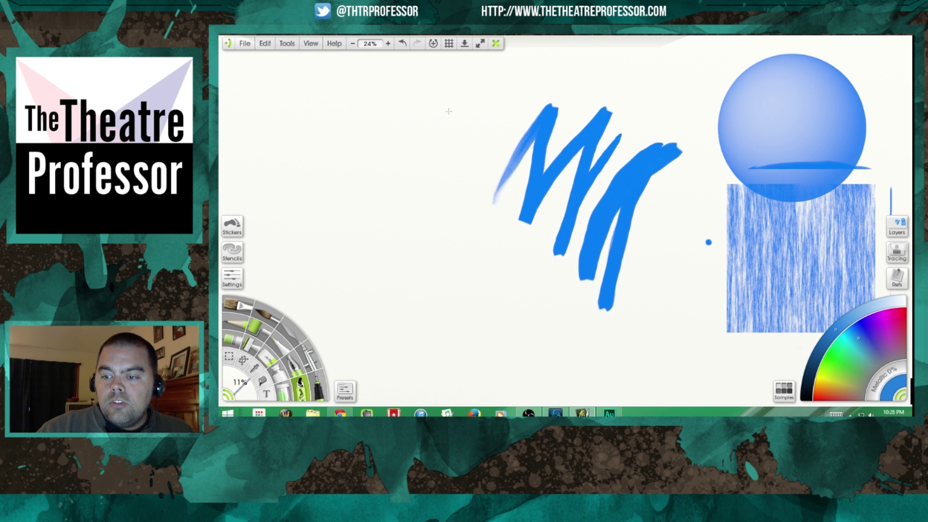
click(311, 44)
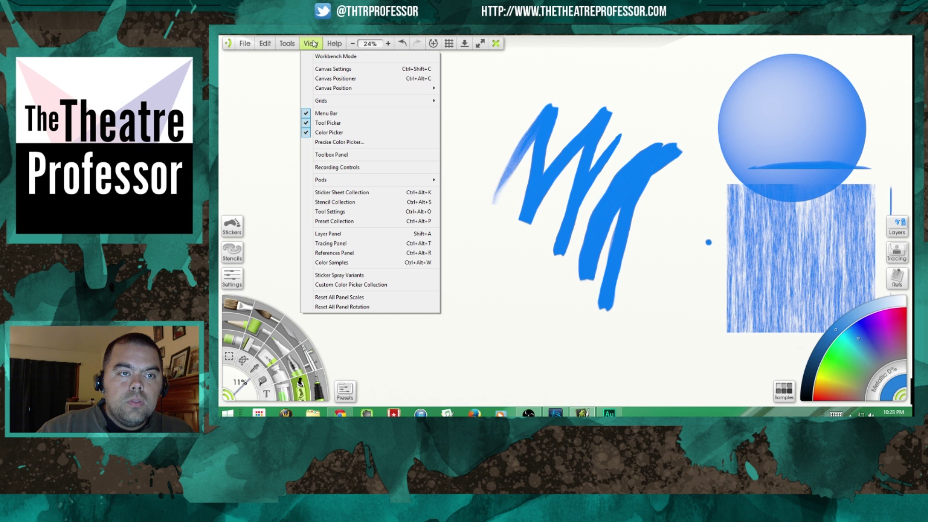
click(287, 44)
mouse_move(308, 91)
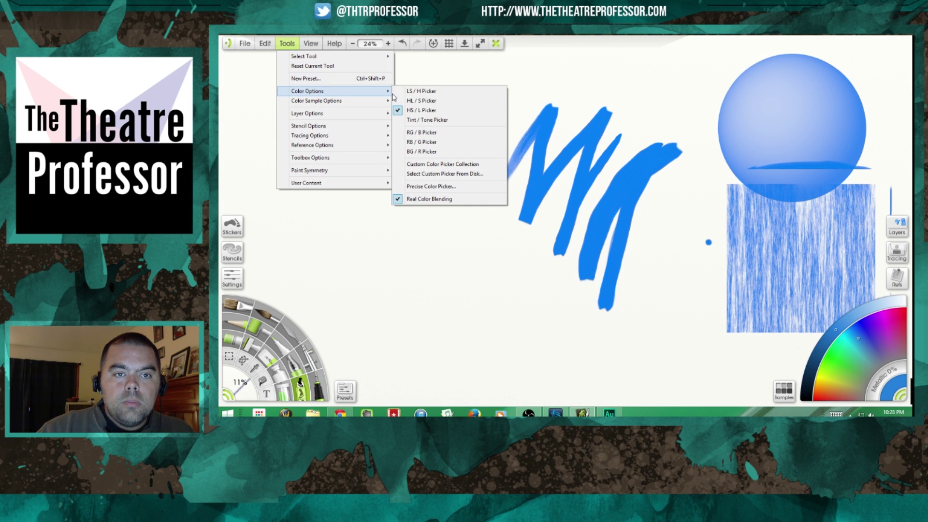
click(440, 93)
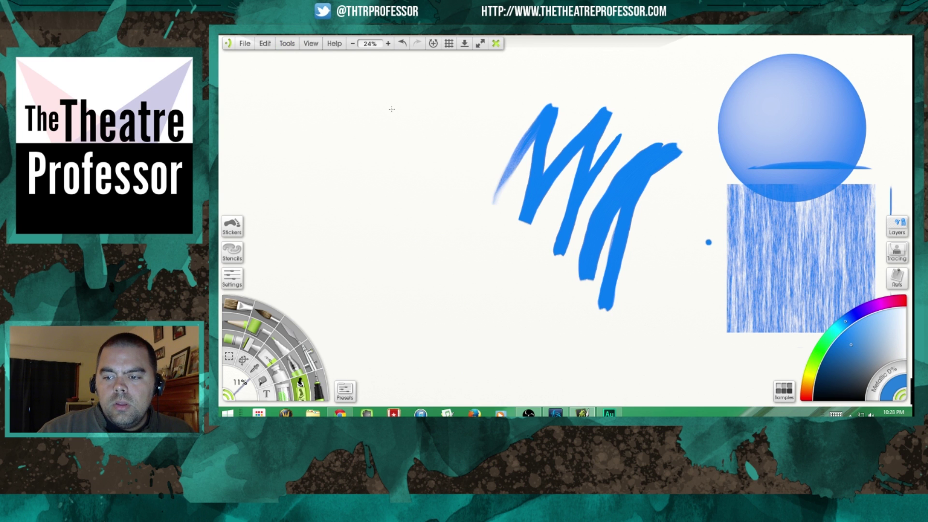
Switch the color picker to the Tint / Tone Picker.
click(291, 43)
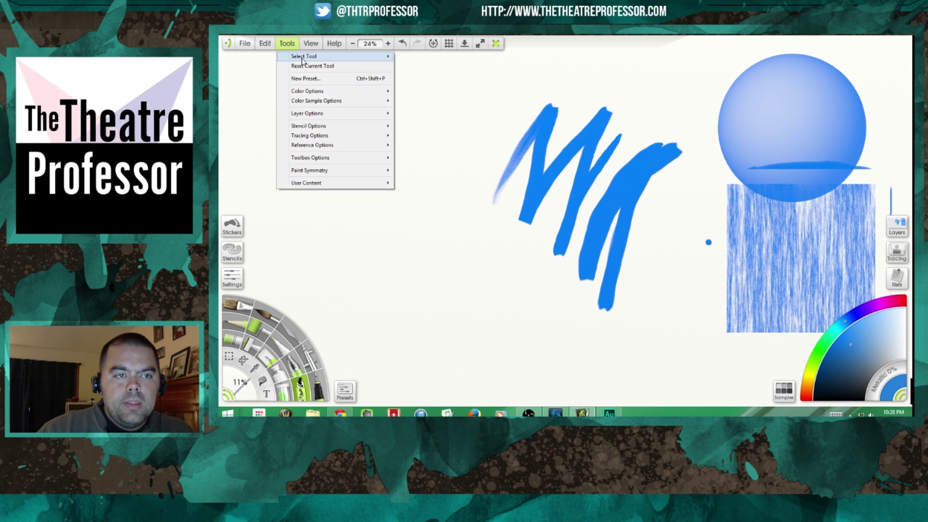
mouse_move(309, 91)
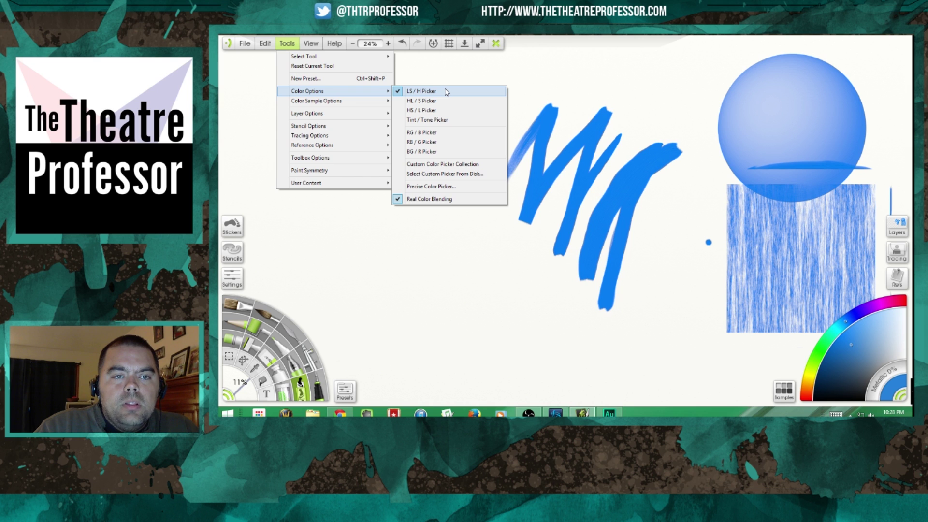
click(441, 119)
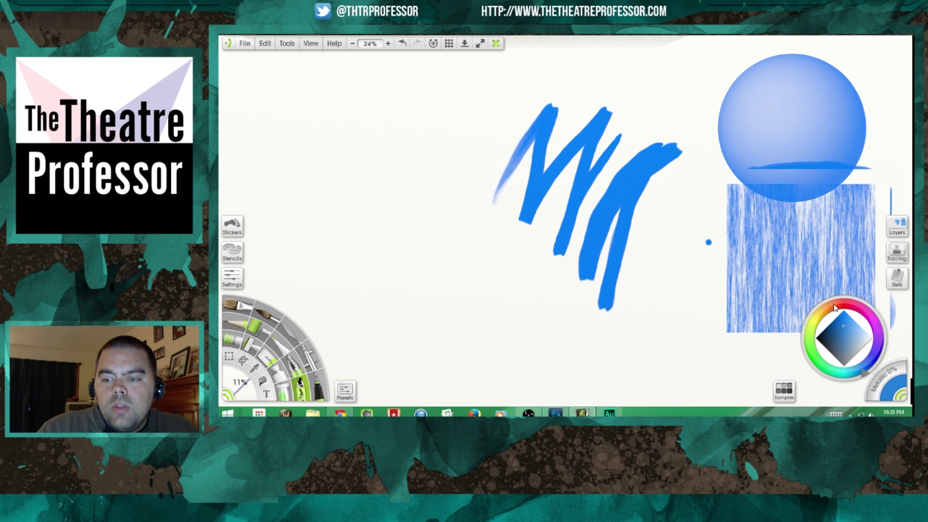
Change the hue to a bright cyan, switch the color picker back to the LS / H Picker and review its color options.
drag(834, 308, 848, 367)
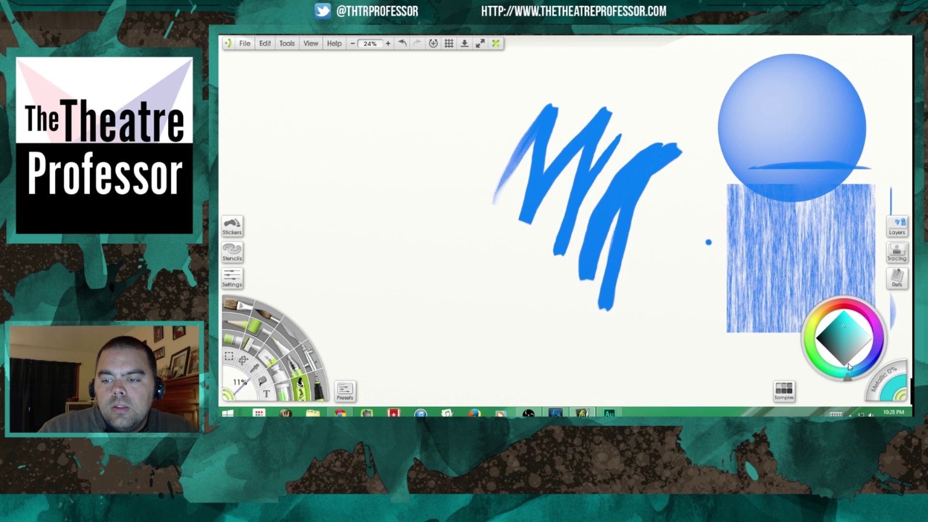
mouse_move(845, 326)
mouse_down()
mouse_move(844, 363)
mouse_move(842, 345)
mouse_move(820, 341)
mouse_move(867, 342)
mouse_move(844, 333)
mouse_move(843, 354)
mouse_move(844, 315)
mouse_up()
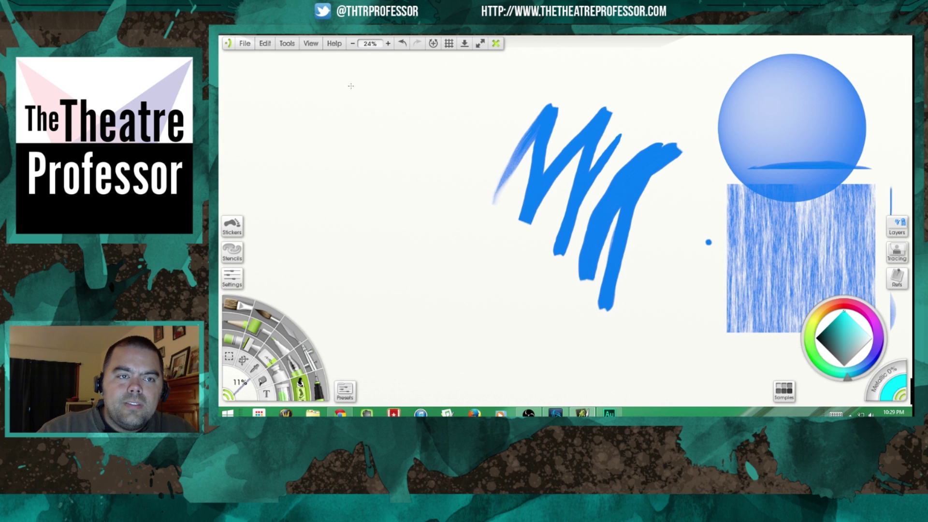
click(313, 45)
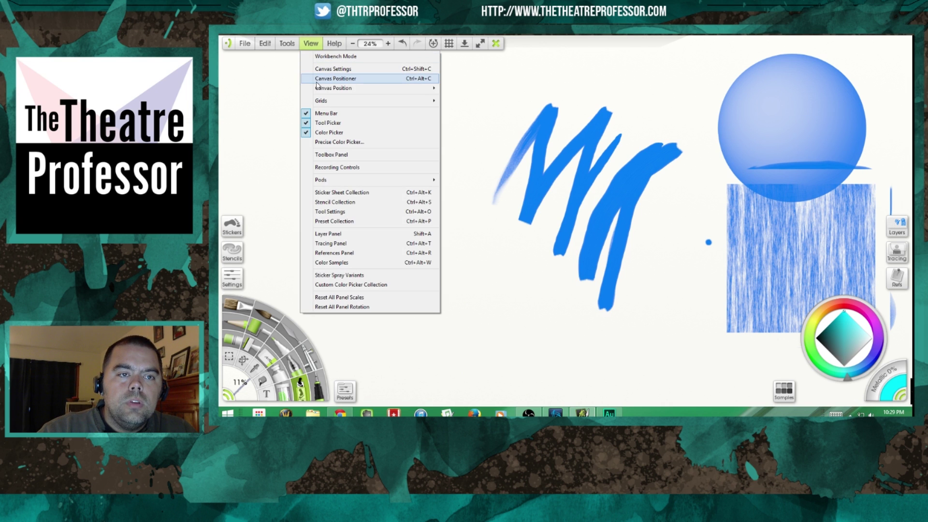
click(288, 43)
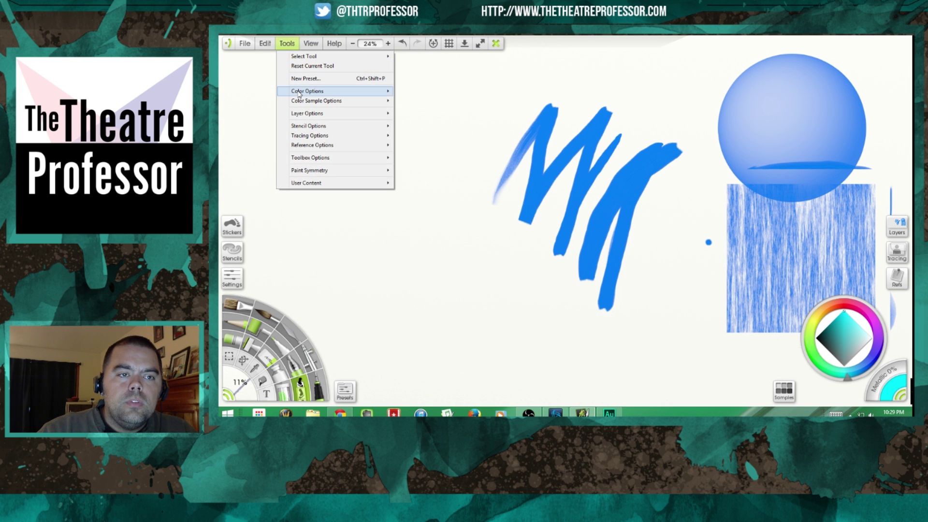
mouse_move(386, 96)
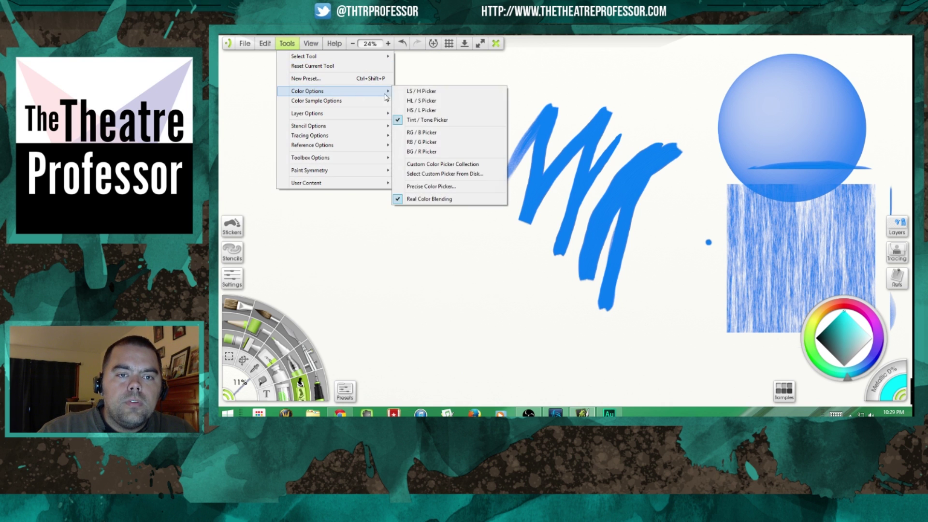
click(425, 91)
click(287, 44)
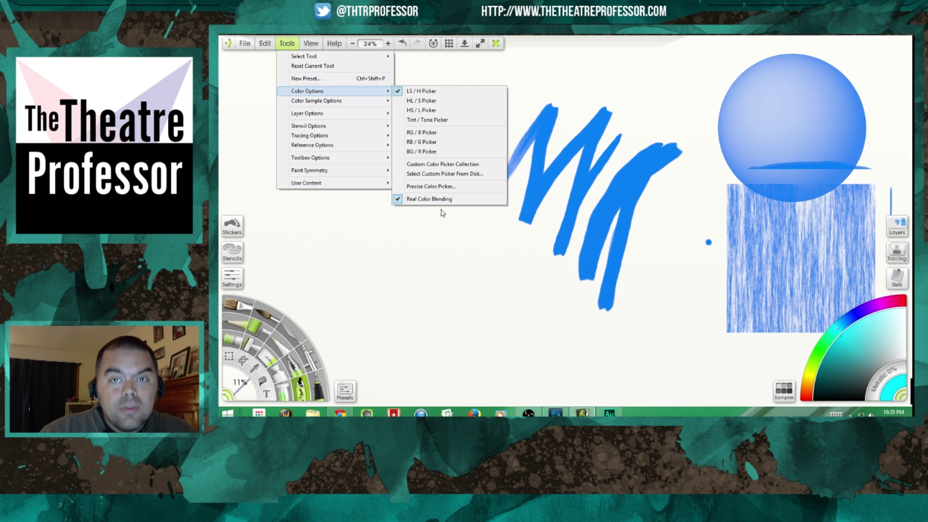
click(512, 289)
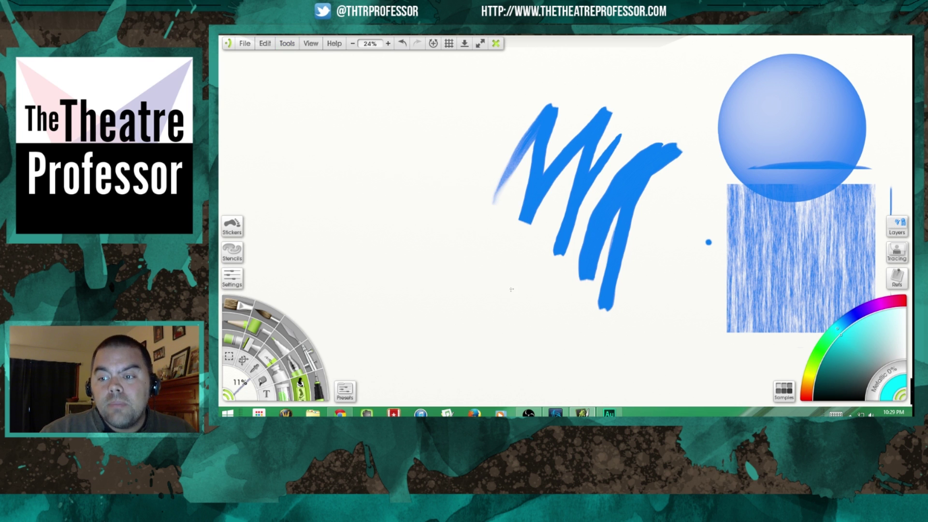
Collapse the color picker, replace the color samples with the Hue and Saturation set from the Basic group, and look through them.
click(902, 397)
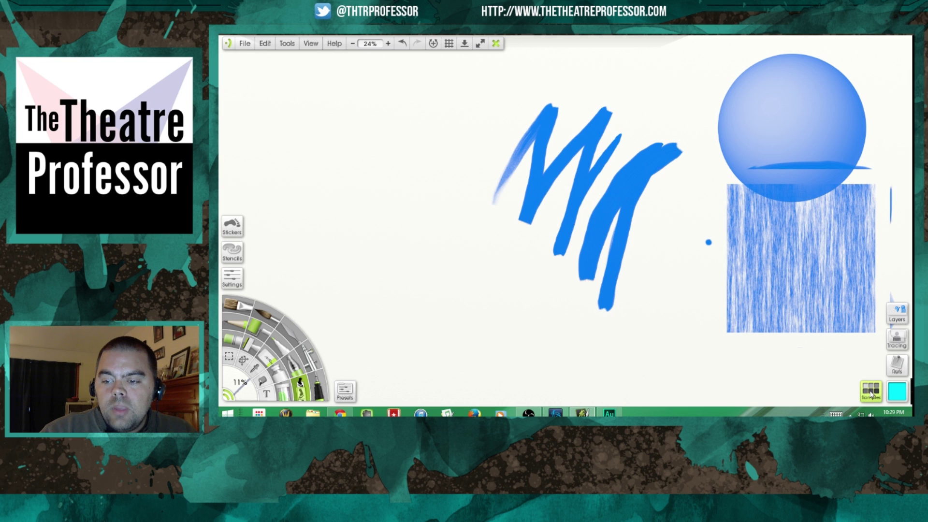
click(871, 394)
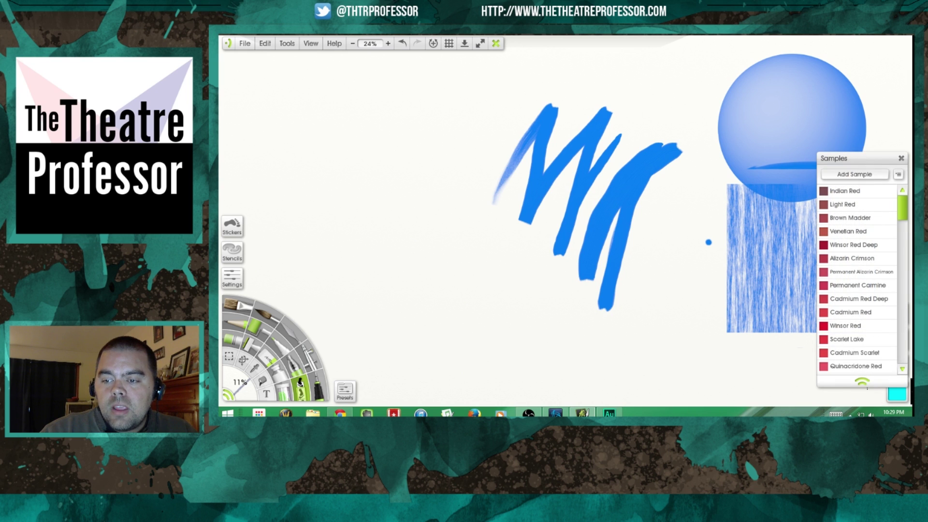
click(898, 174)
mouse_move(857, 192)
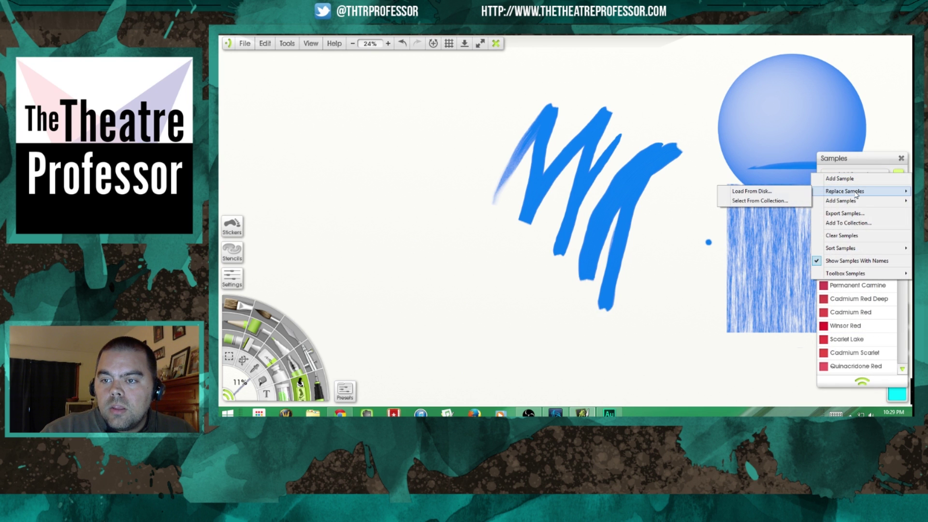
click(764, 199)
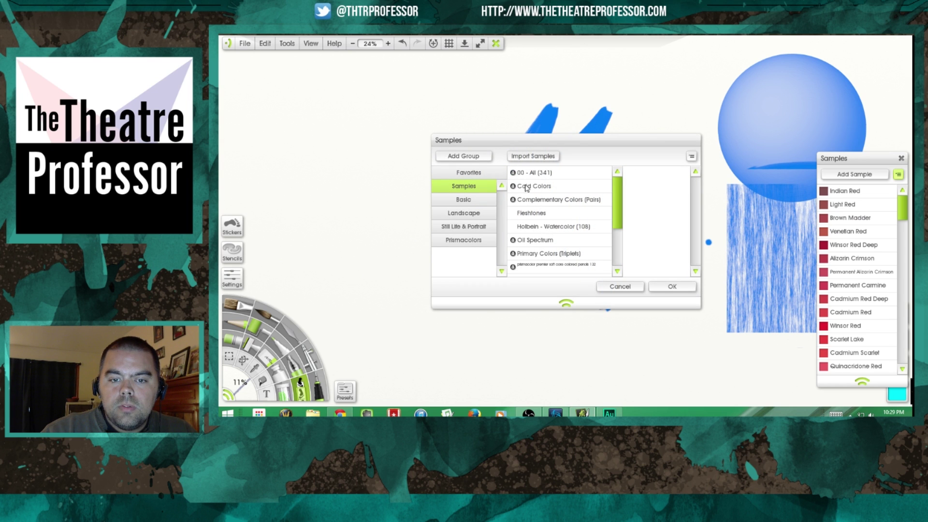
click(463, 198)
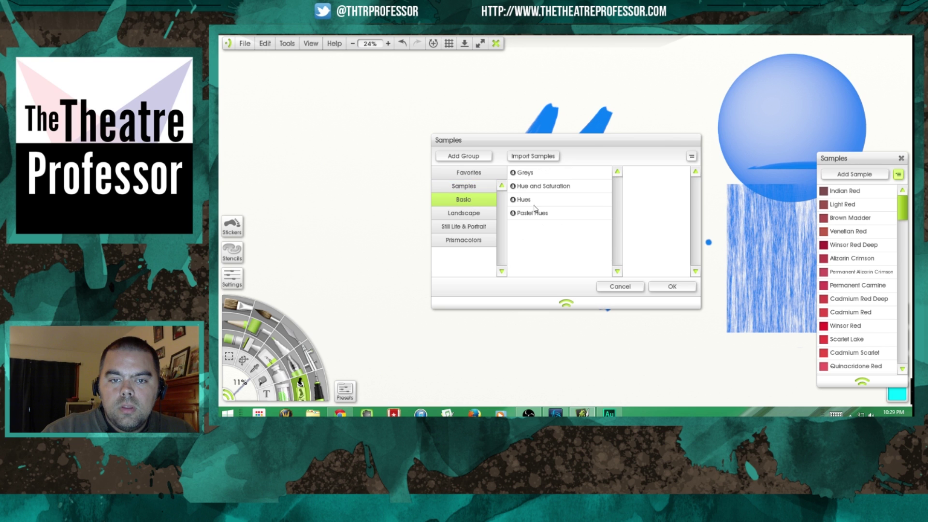
double_click(537, 187)
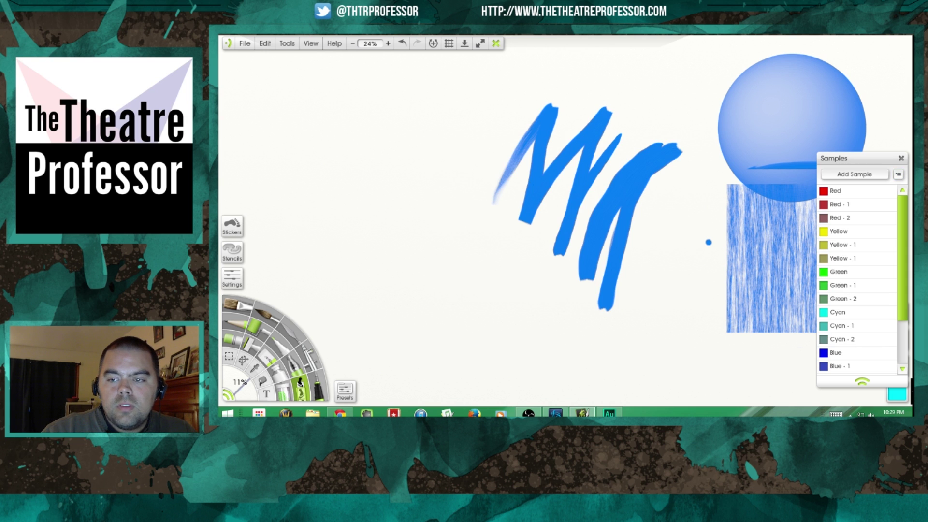
scroll(904, 242, down, 3)
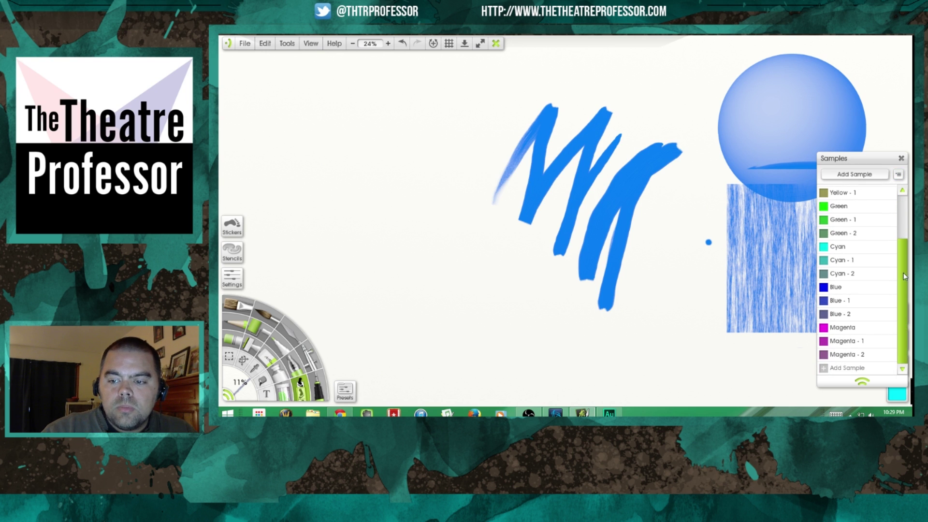
scroll(905, 253, up, 3)
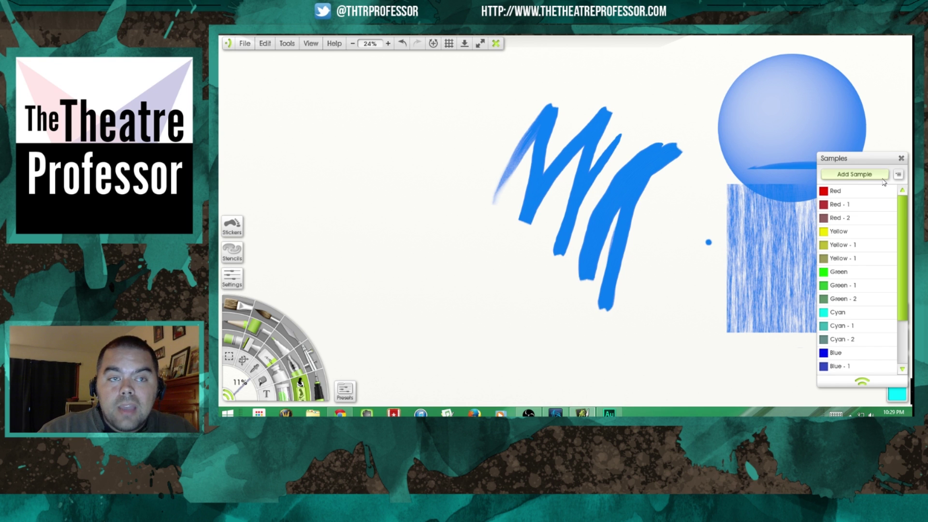
Replace the color samples with the Winsor and Newton Artists - Watercolor set from the Samples group of the collection.
click(899, 176)
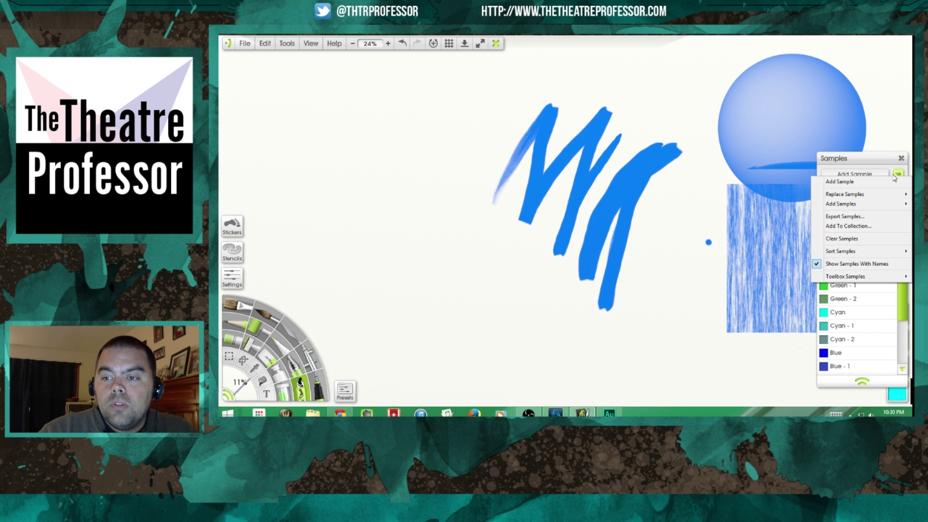
mouse_move(845, 195)
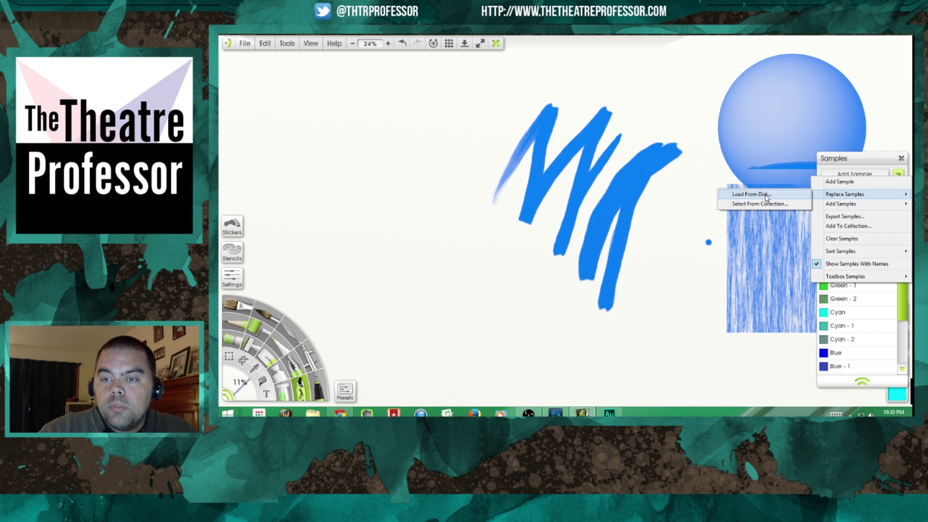
click(759, 203)
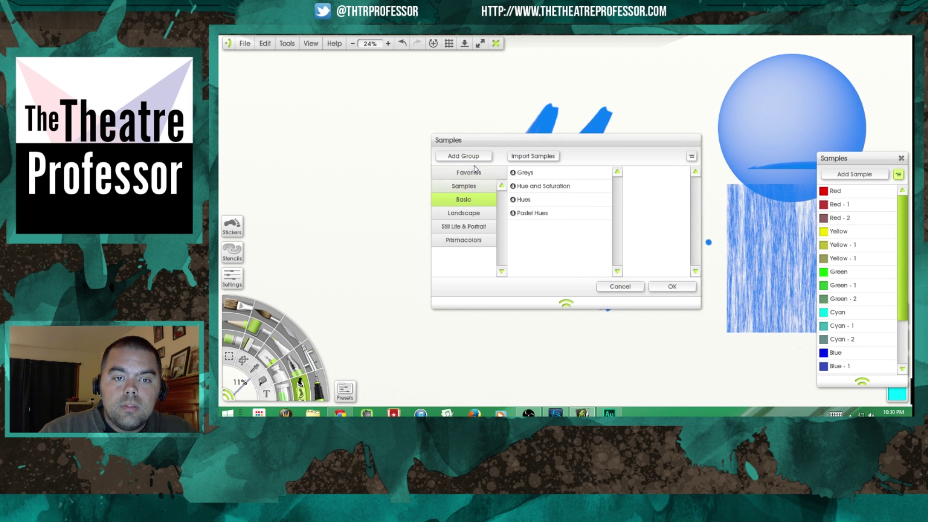
click(471, 187)
drag(620, 203, 620, 240)
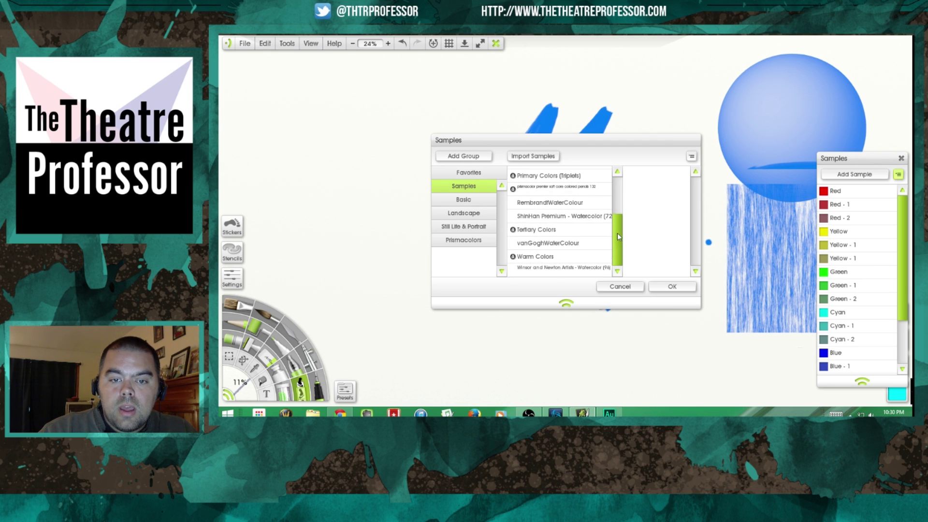
double_click(528, 268)
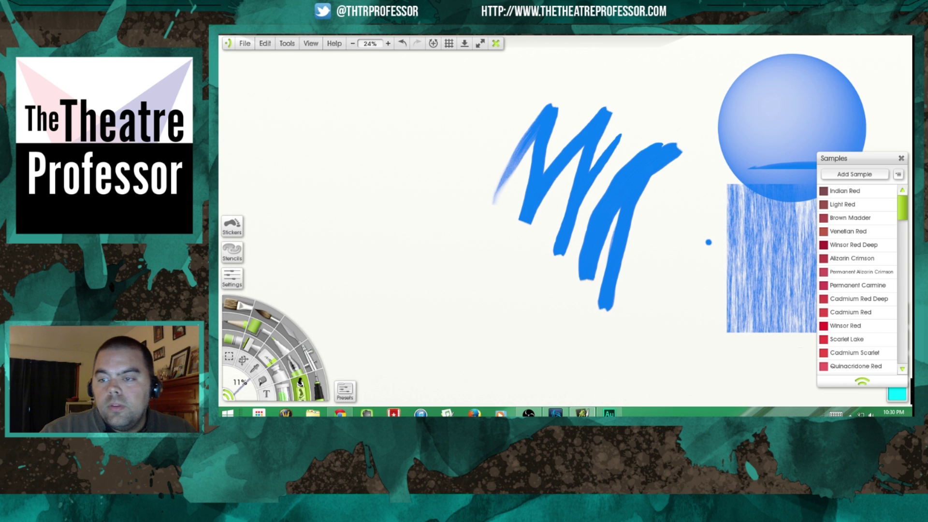
Close the color samples and open the collection of reference images.
mouse_move(899, 210)
mouse_down()
mouse_move(902, 304)
mouse_move(902, 202)
mouse_up()
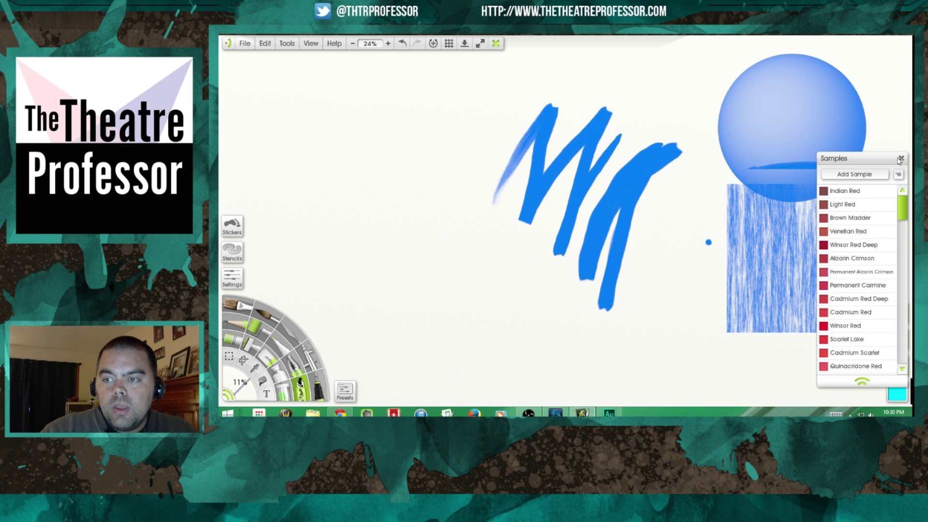
click(900, 160)
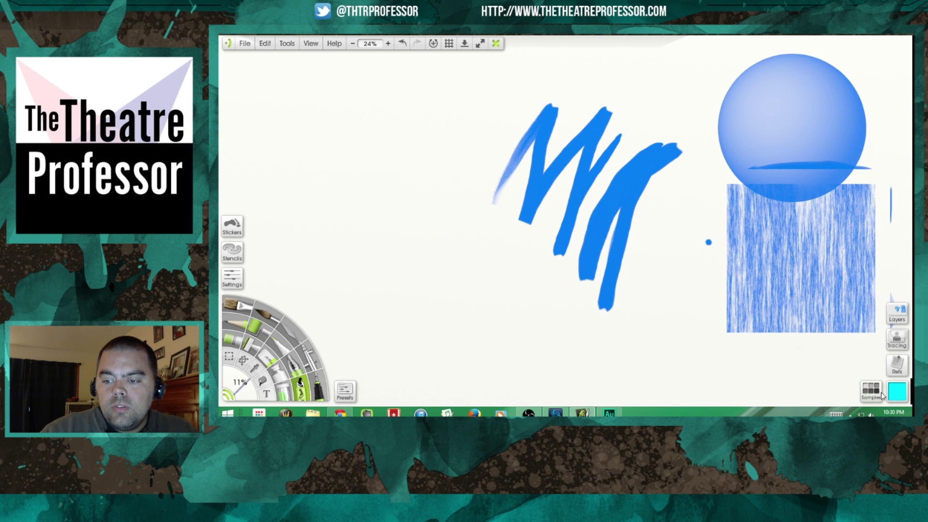
click(897, 368)
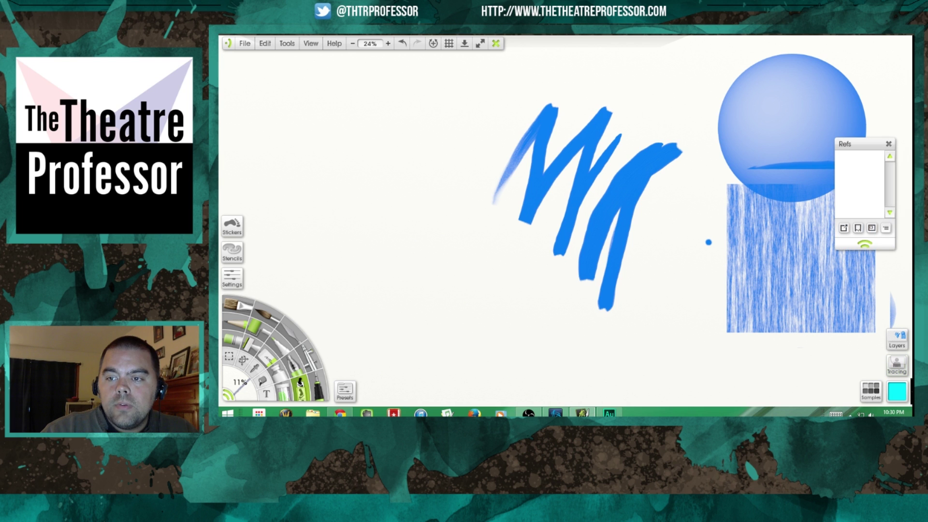
click(843, 228)
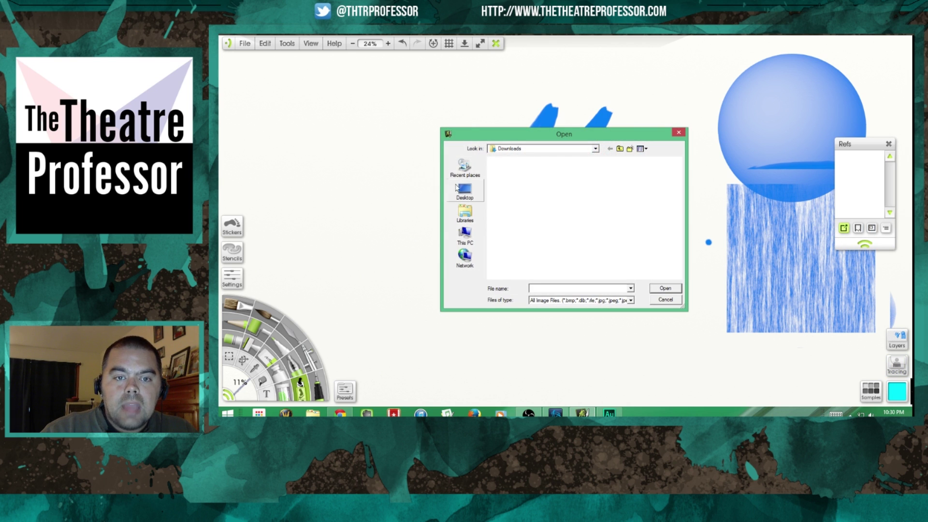
click(464, 168)
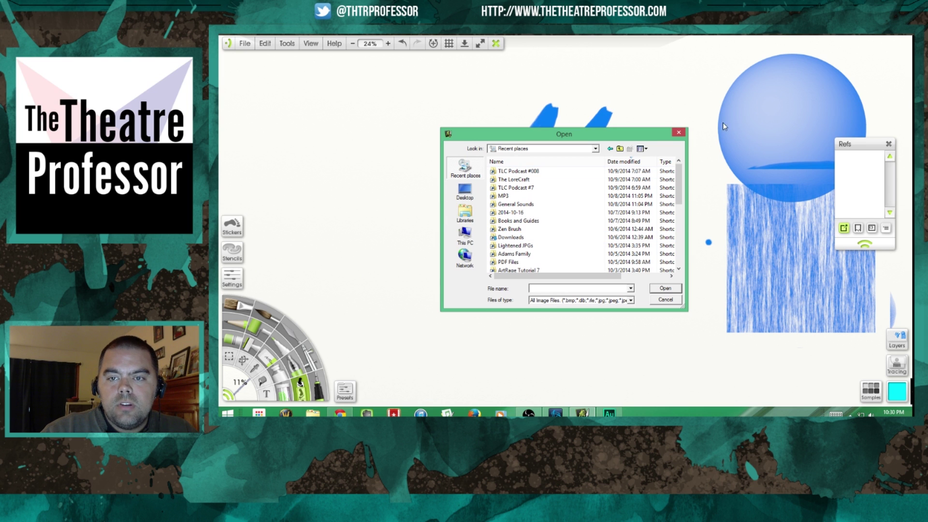
click(679, 132)
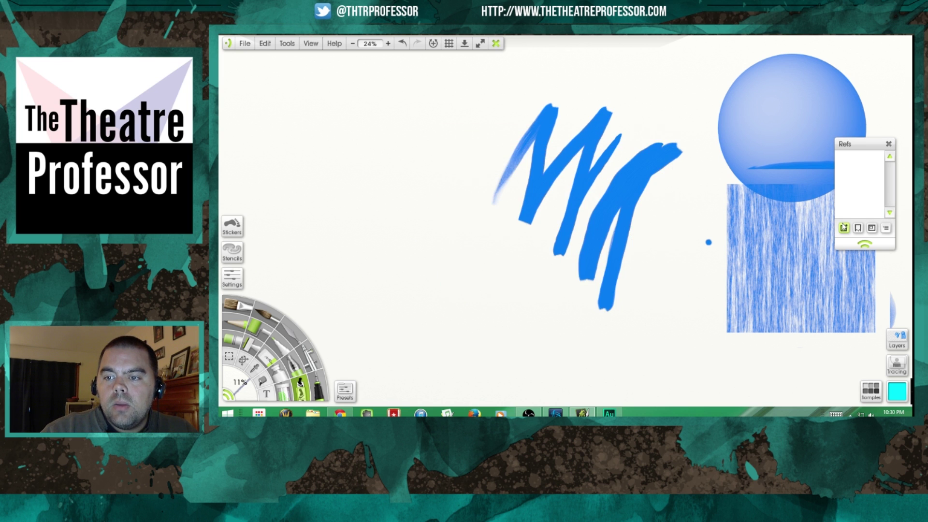
Add the JPG head portrait of the man from the Desktop folder as a reference image.
click(843, 227)
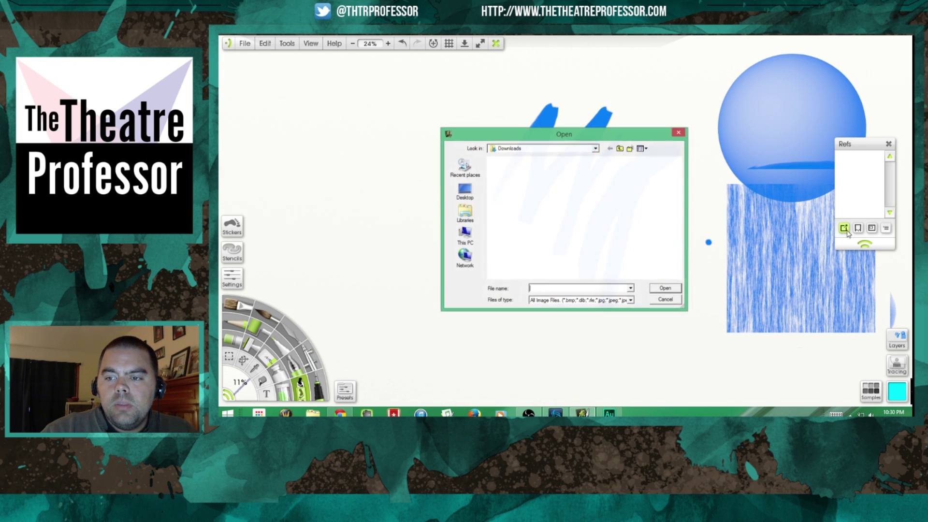
click(596, 149)
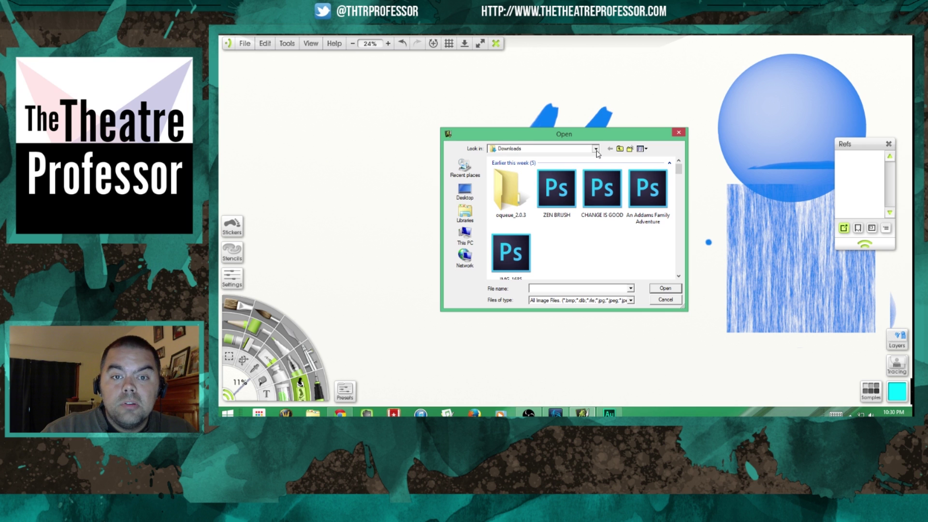
click(597, 152)
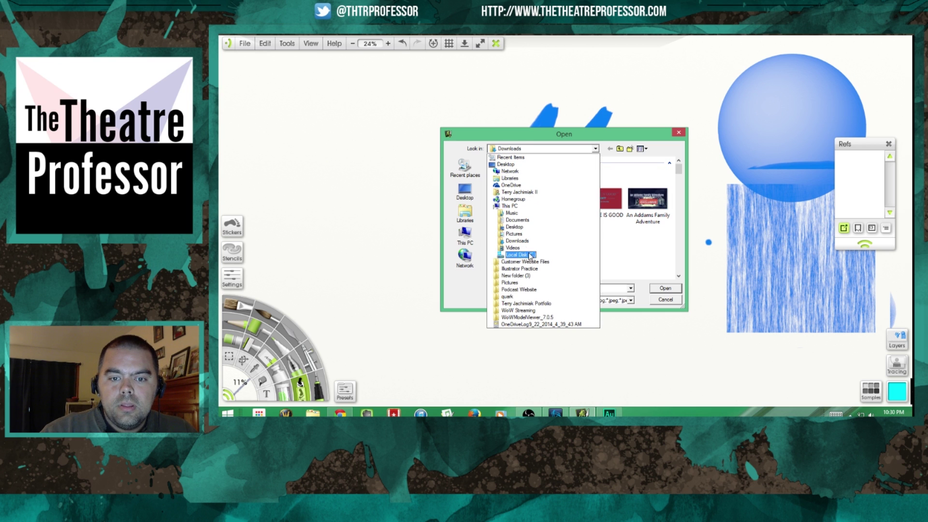
click(520, 164)
scroll(530, 174, down, 8)
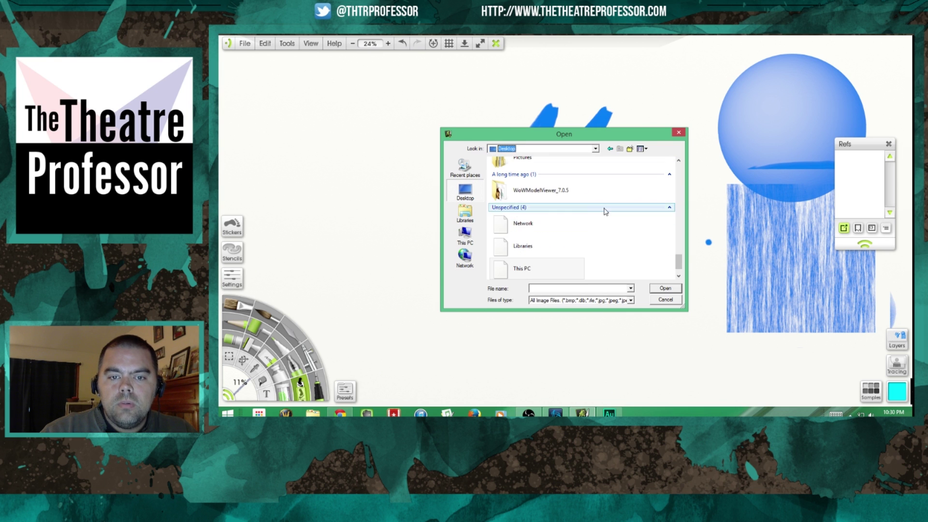
drag(678, 264, 683, 226)
double_click(526, 215)
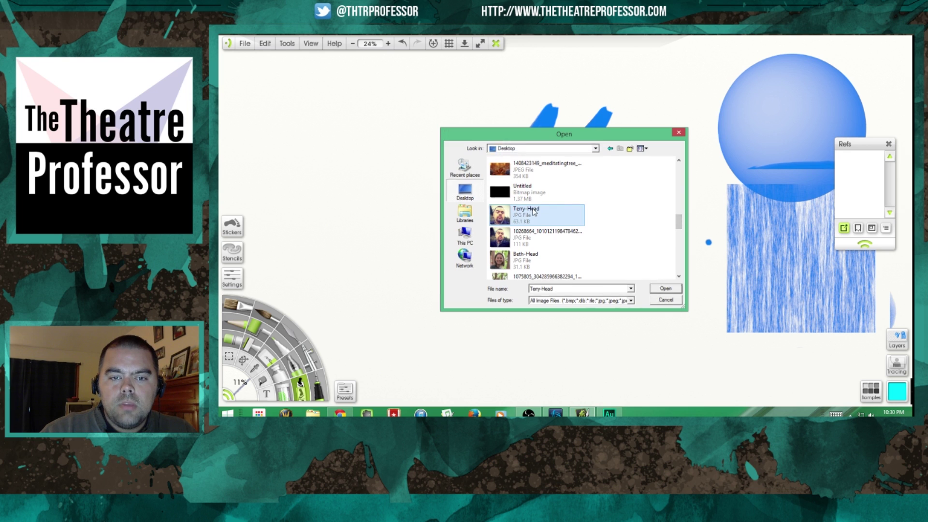
Position the portrait reference on the blank canvas area beside the blue brush strokes, and briefly check the Grid Settings.
drag(277, 118, 357, 154)
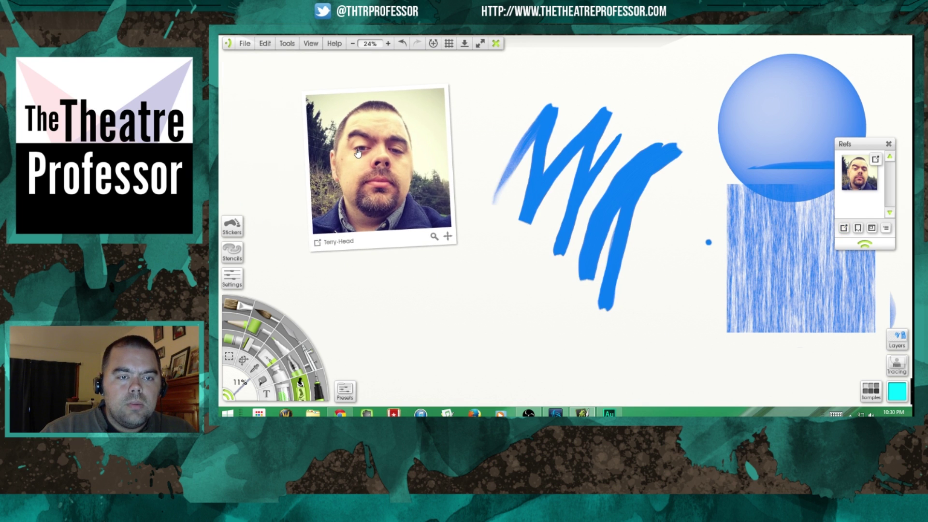
drag(419, 155, 392, 137)
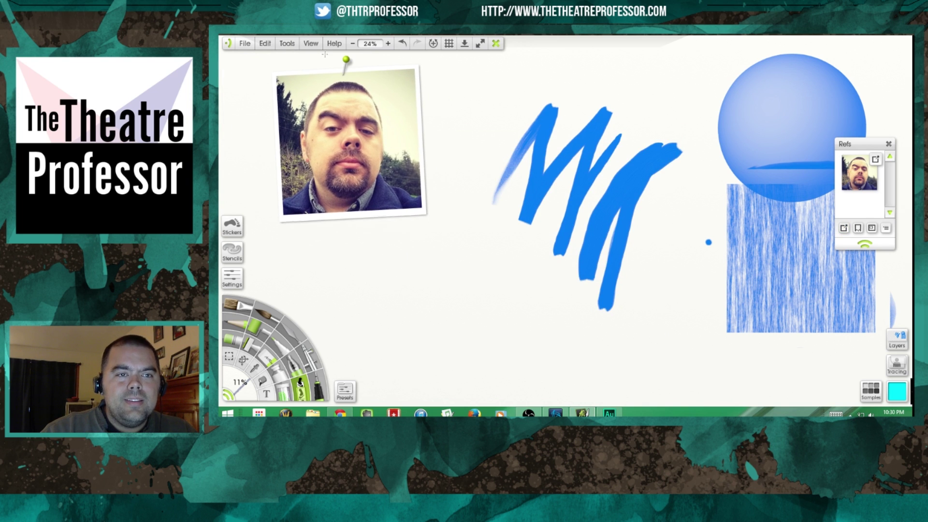
click(449, 44)
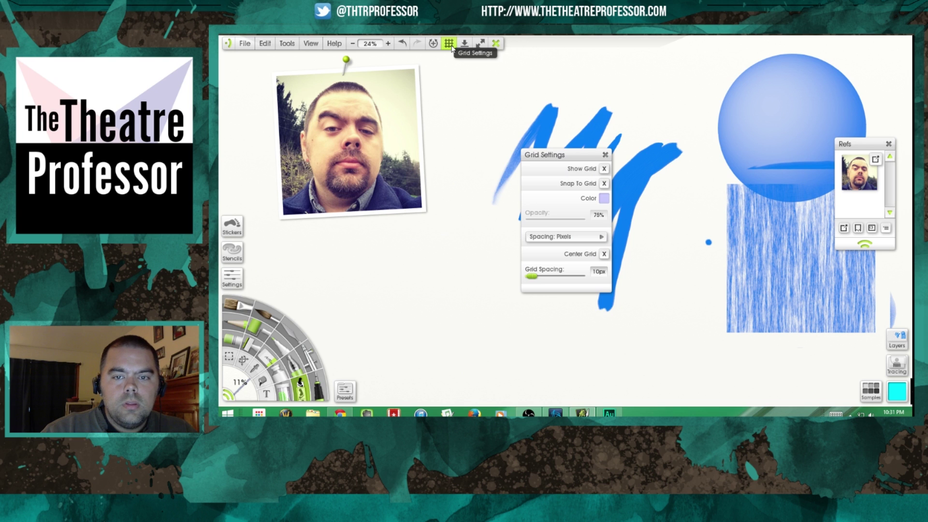
click(604, 154)
drag(348, 145, 340, 160)
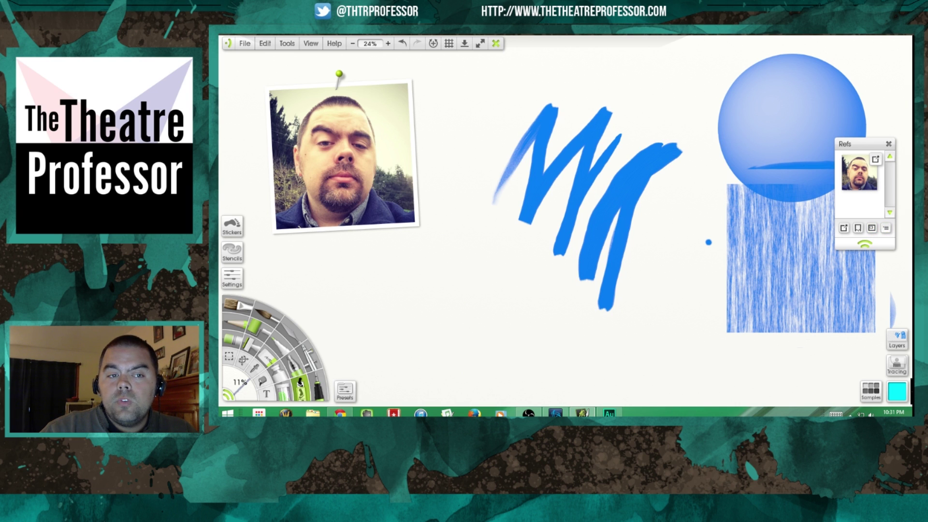
Close the reference images and load the man's head portrait from the Desktop folder as the tracing image.
click(888, 143)
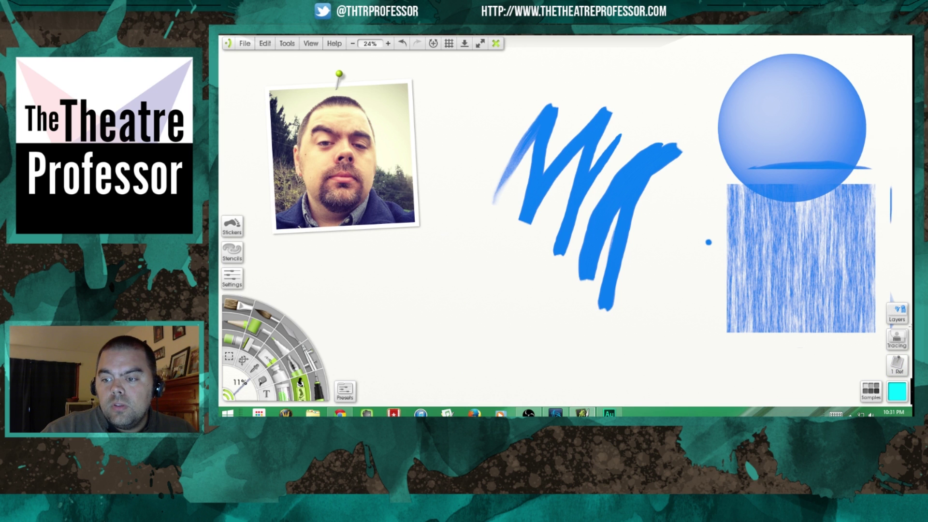
click(896, 341)
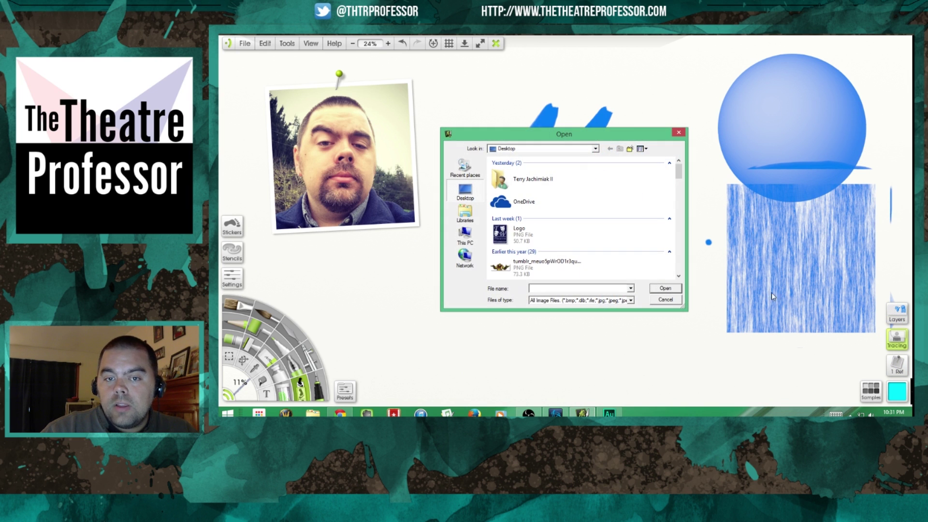
drag(679, 174, 681, 226)
double_click(517, 186)
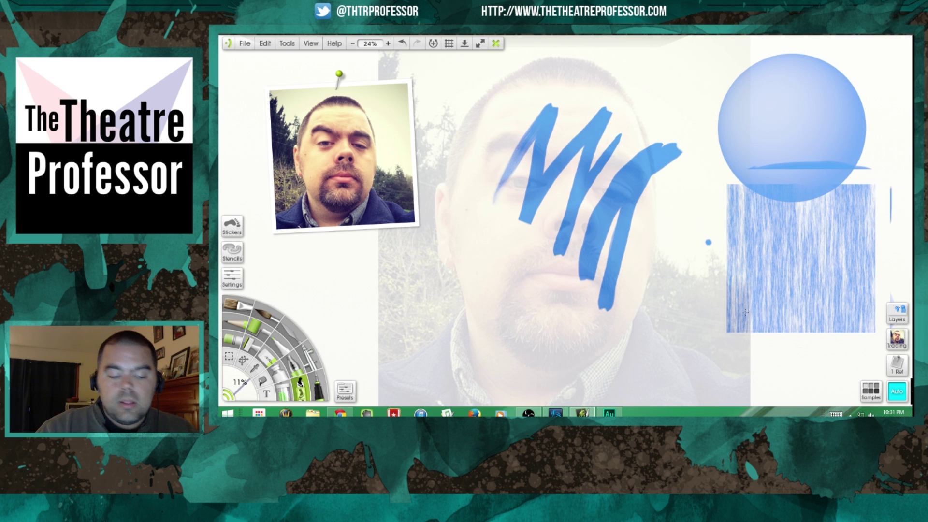
Undo the last canvas action, and clear the portrait tracing image from the painting.
key(ctrl+z)
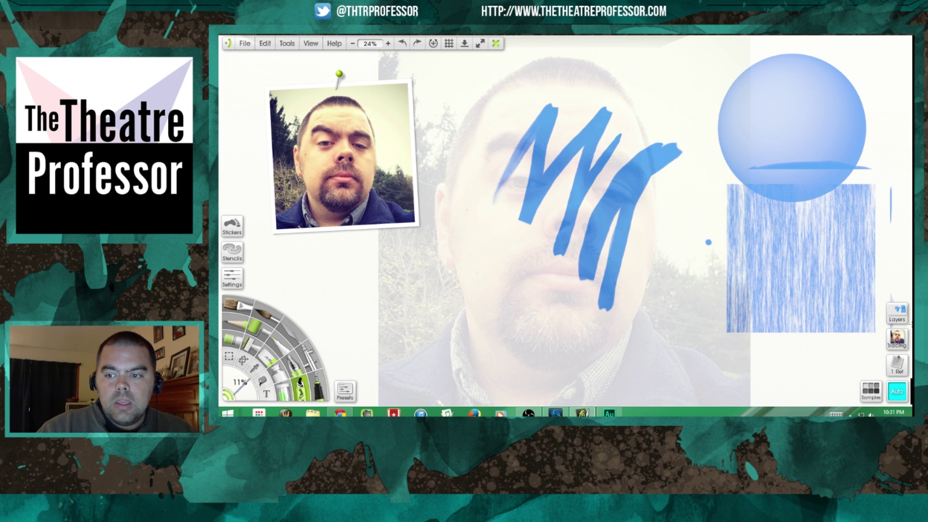
click(904, 342)
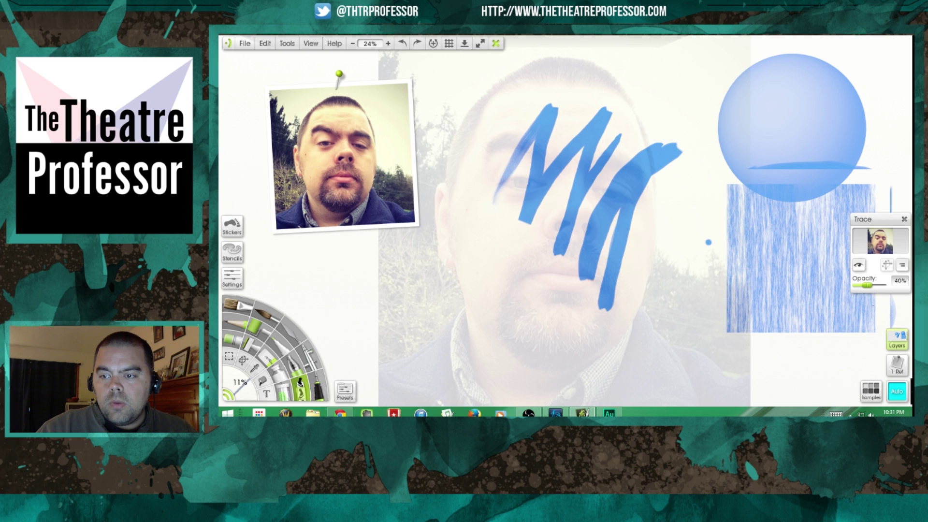
click(901, 264)
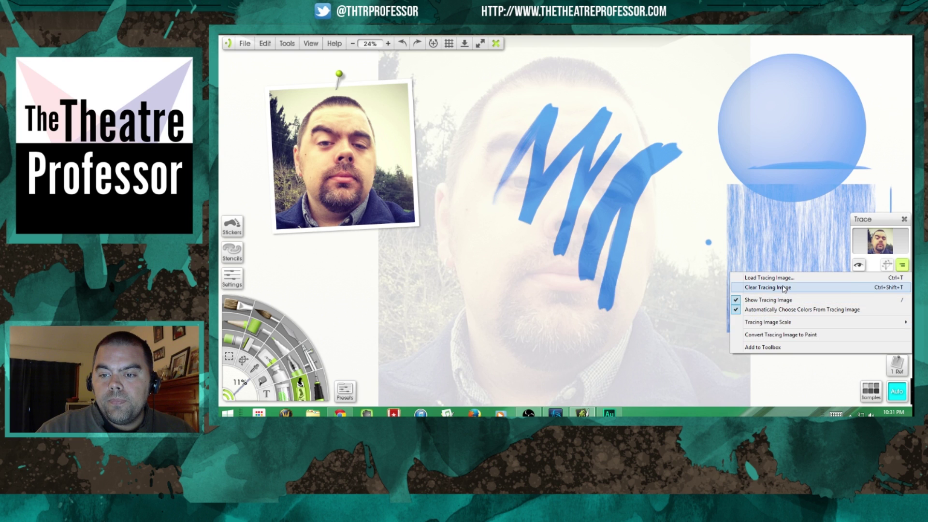
click(802, 287)
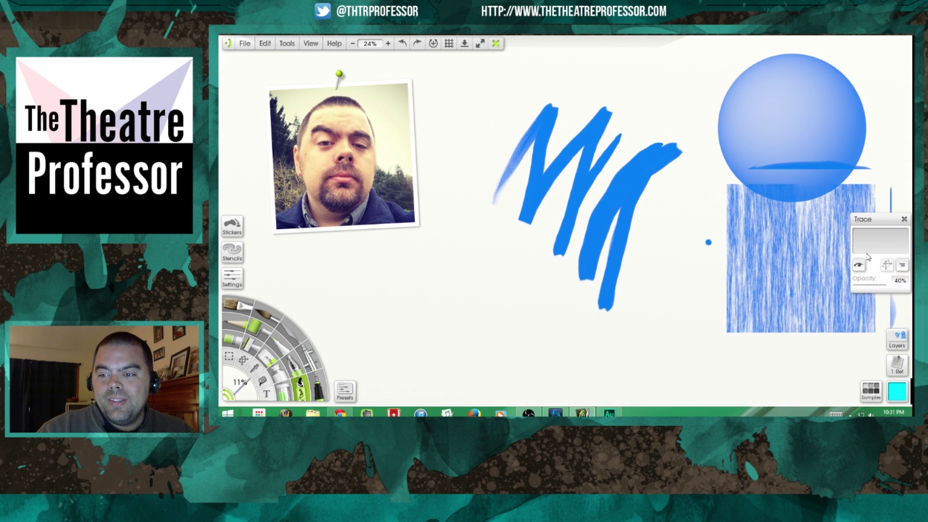
click(904, 218)
Examine the painting's layer and the layer controls in the Layers list, and close the list again.
click(899, 315)
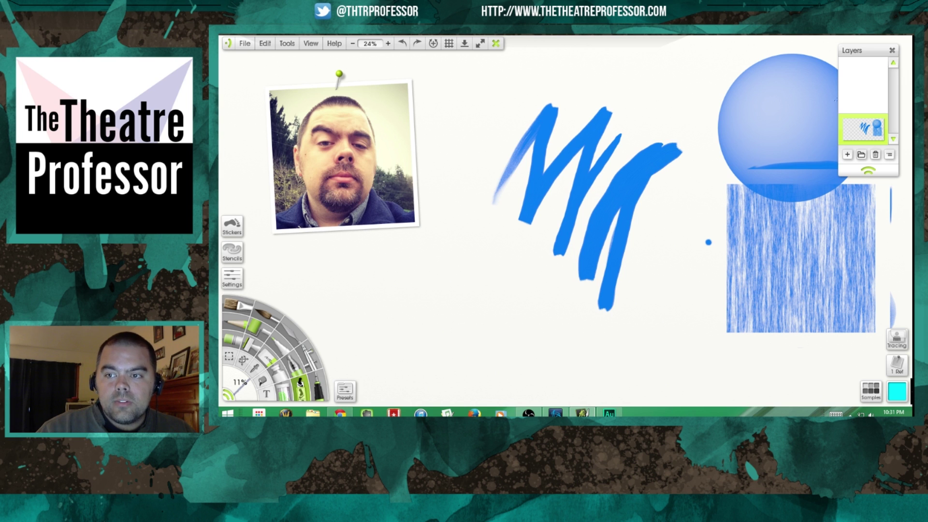
mouse_move(865, 126)
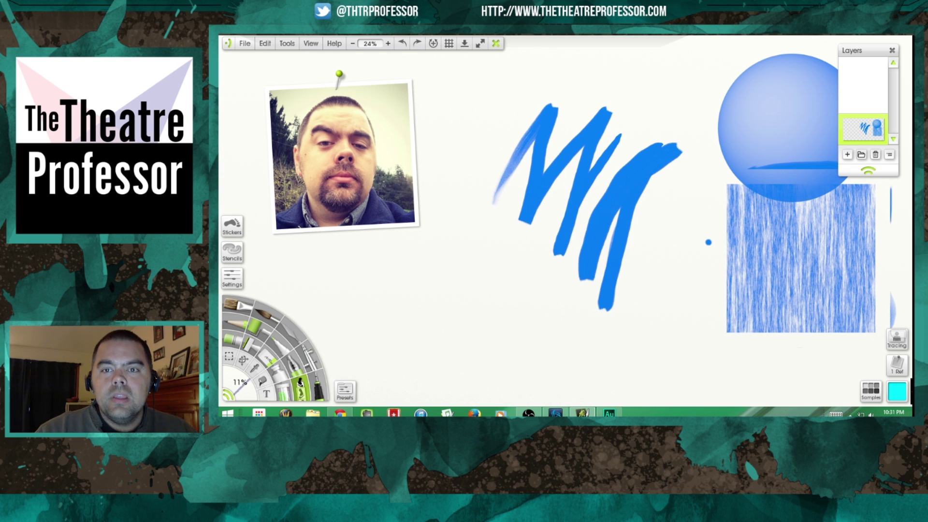
click(892, 50)
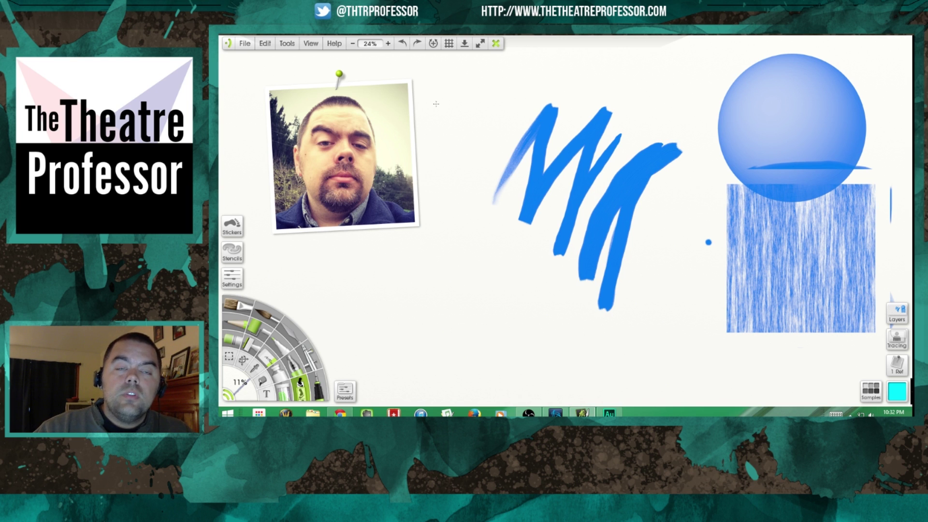
mouse_move(369, 106)
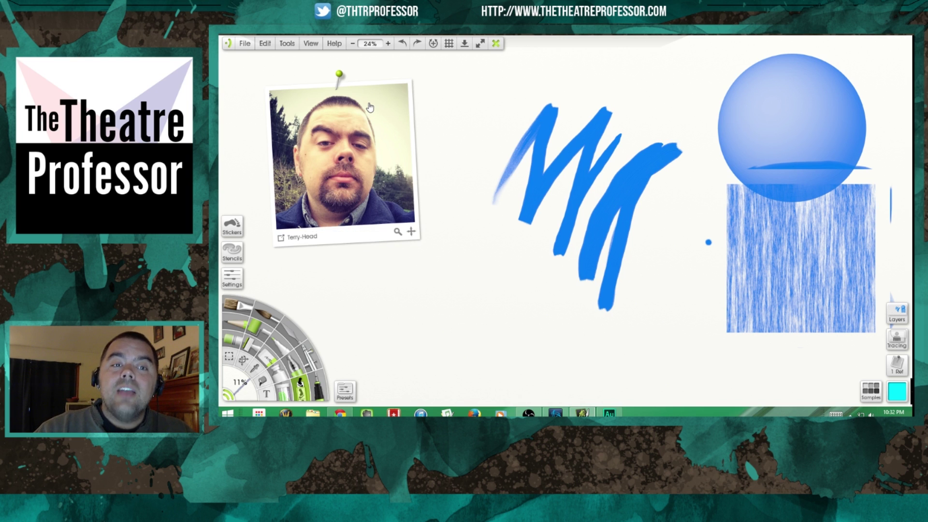